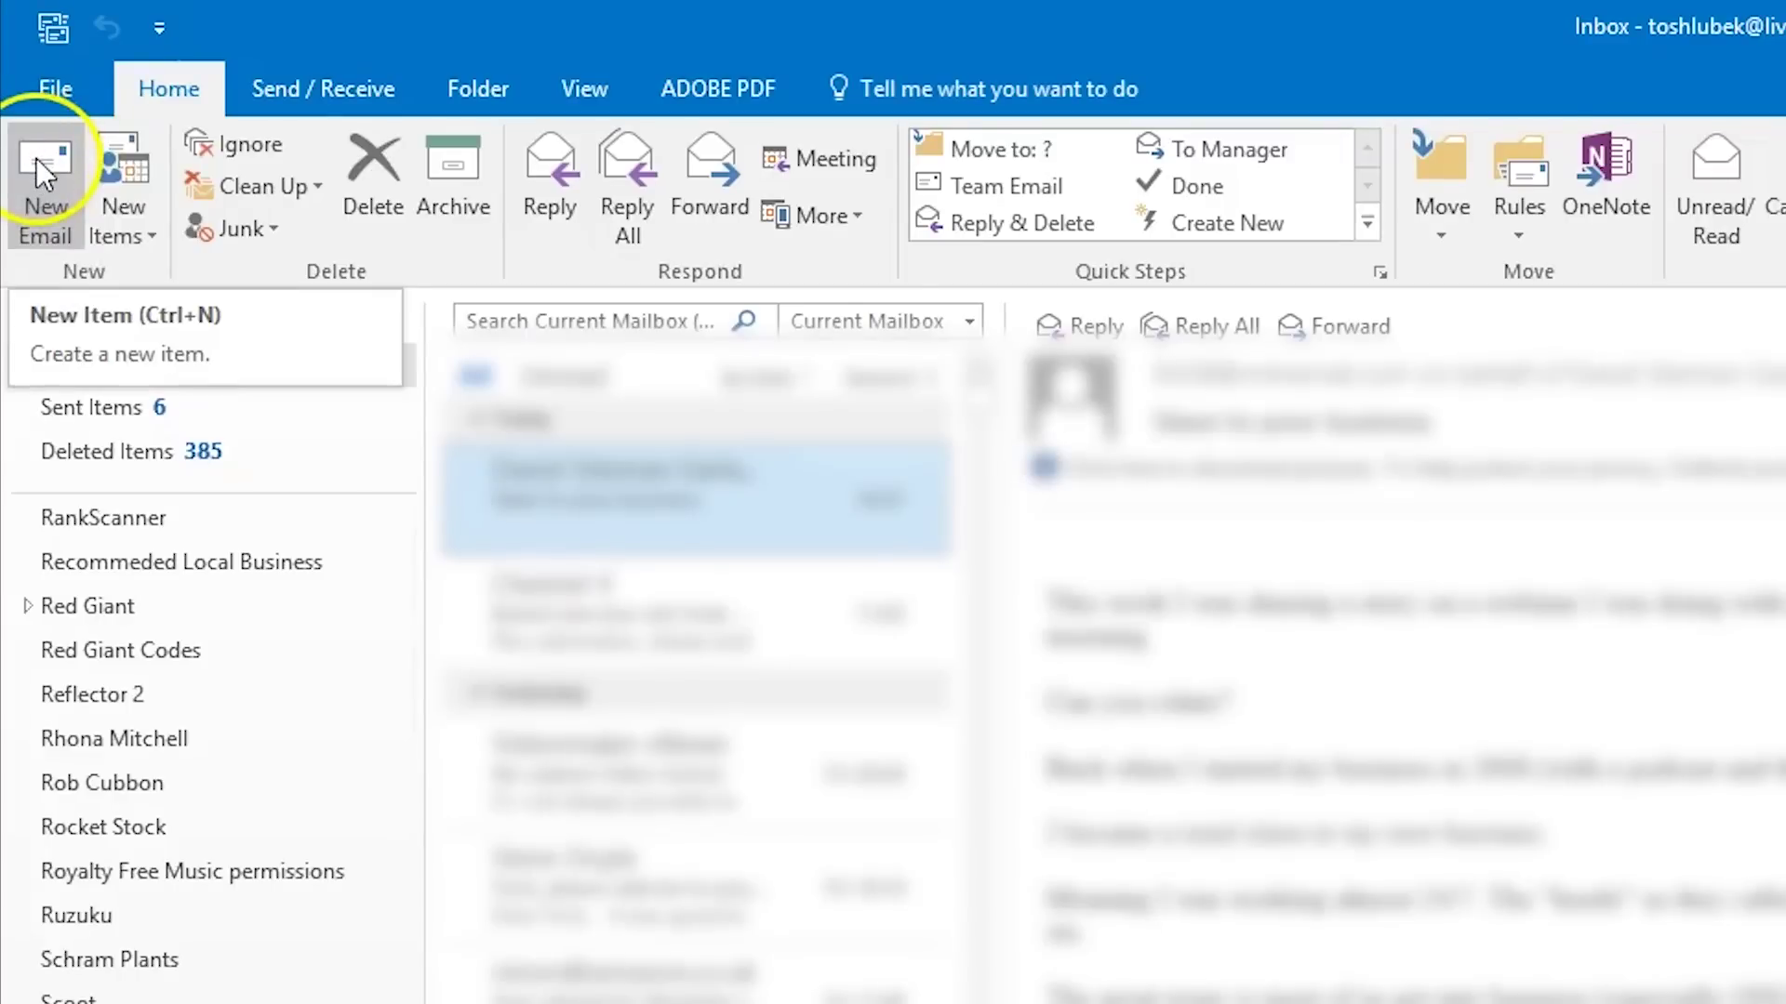
- Start a new email and write 'Watch my video' with blank lines below it
left_click(36, 157)
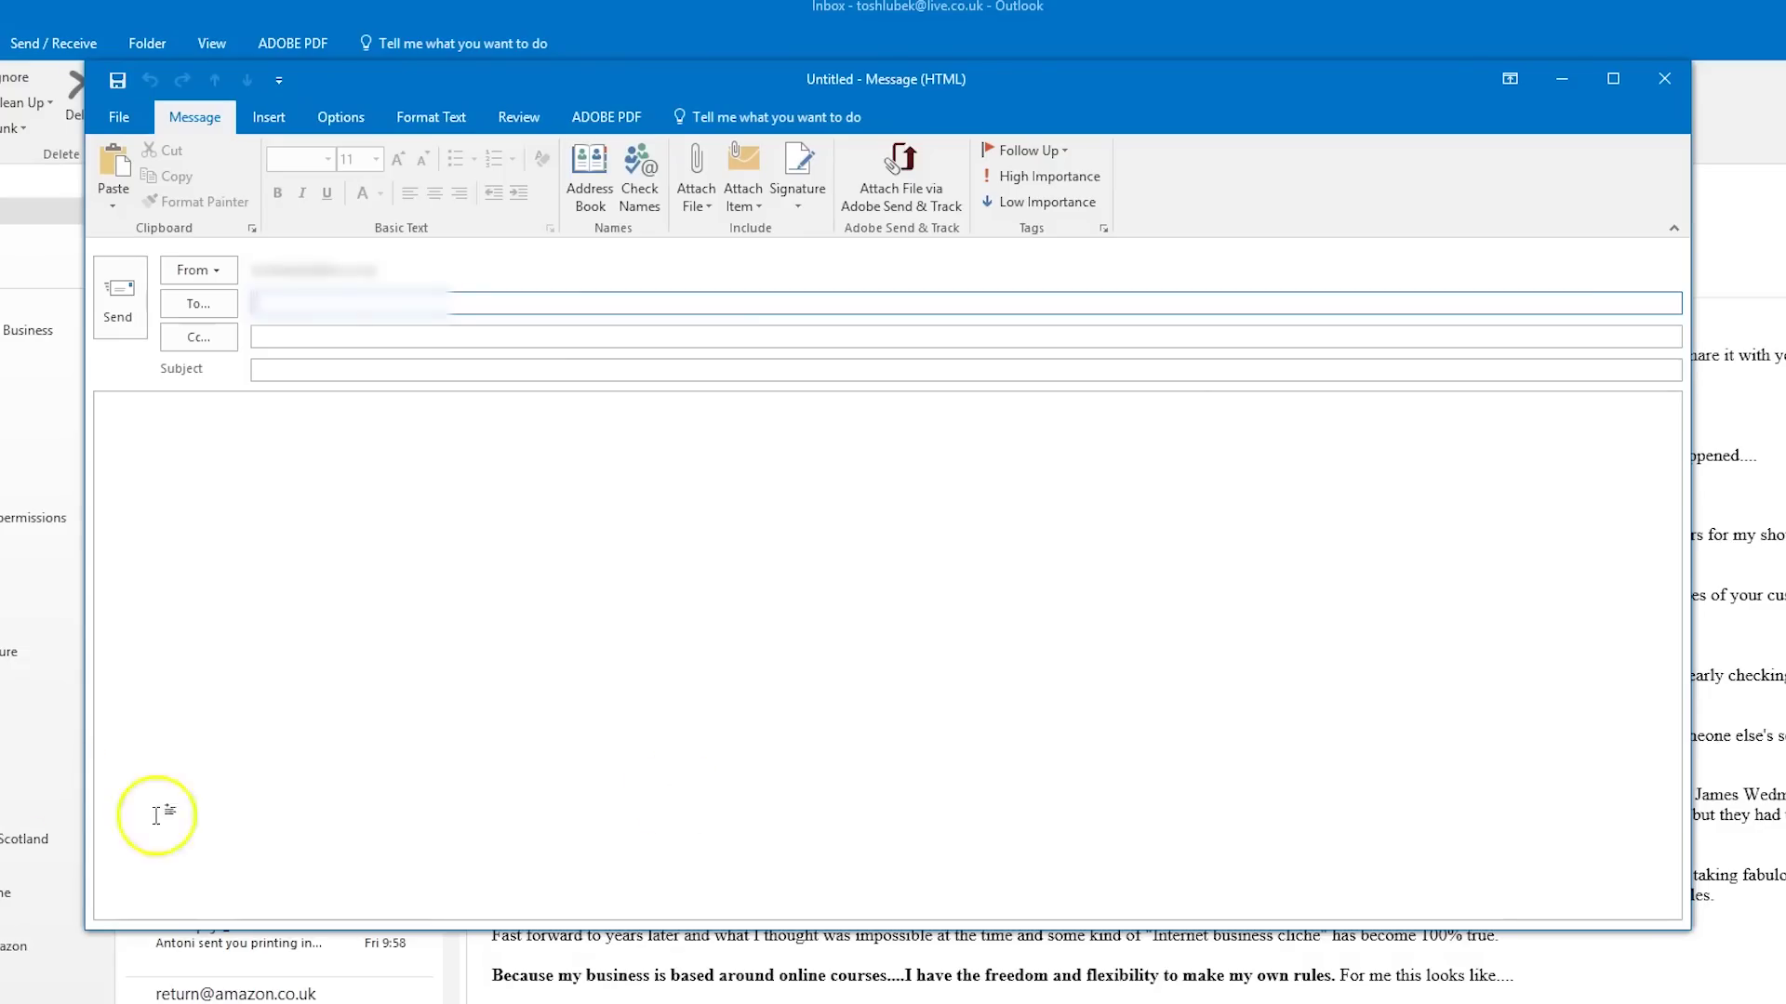
left_click(118, 420)
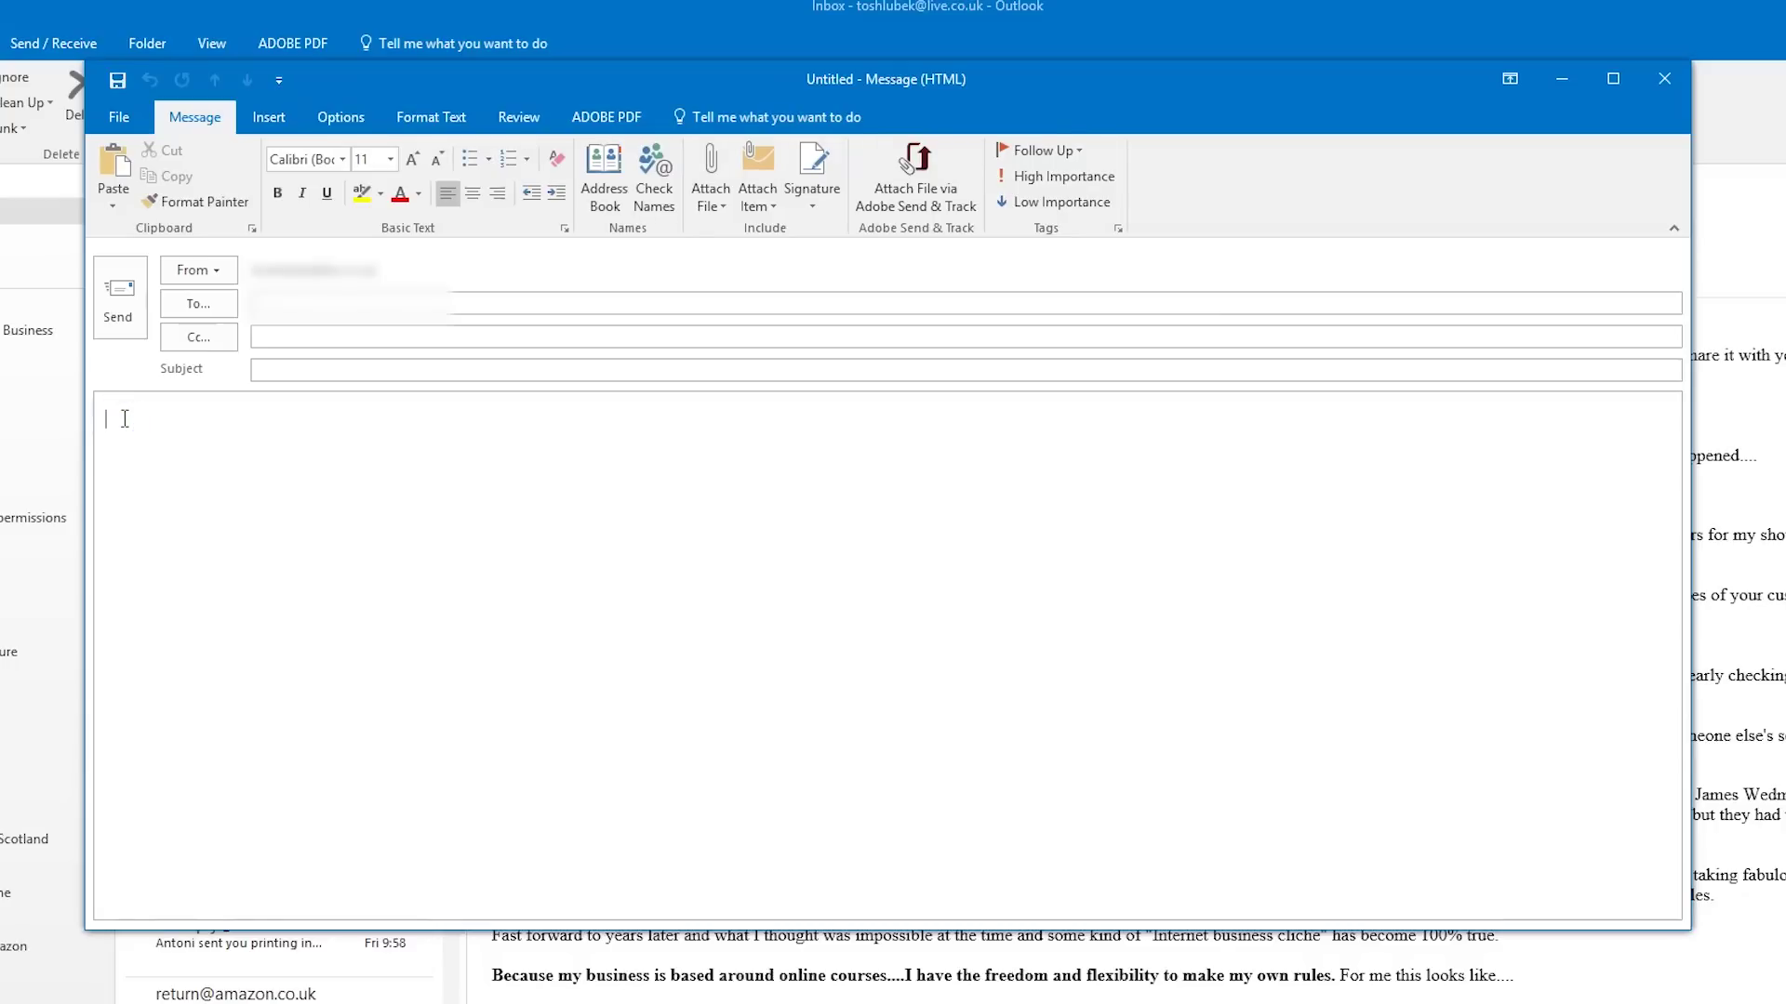
type("Watch my")
type(" video")
key("Return")
key("Return")
key("Return")
key("Return")
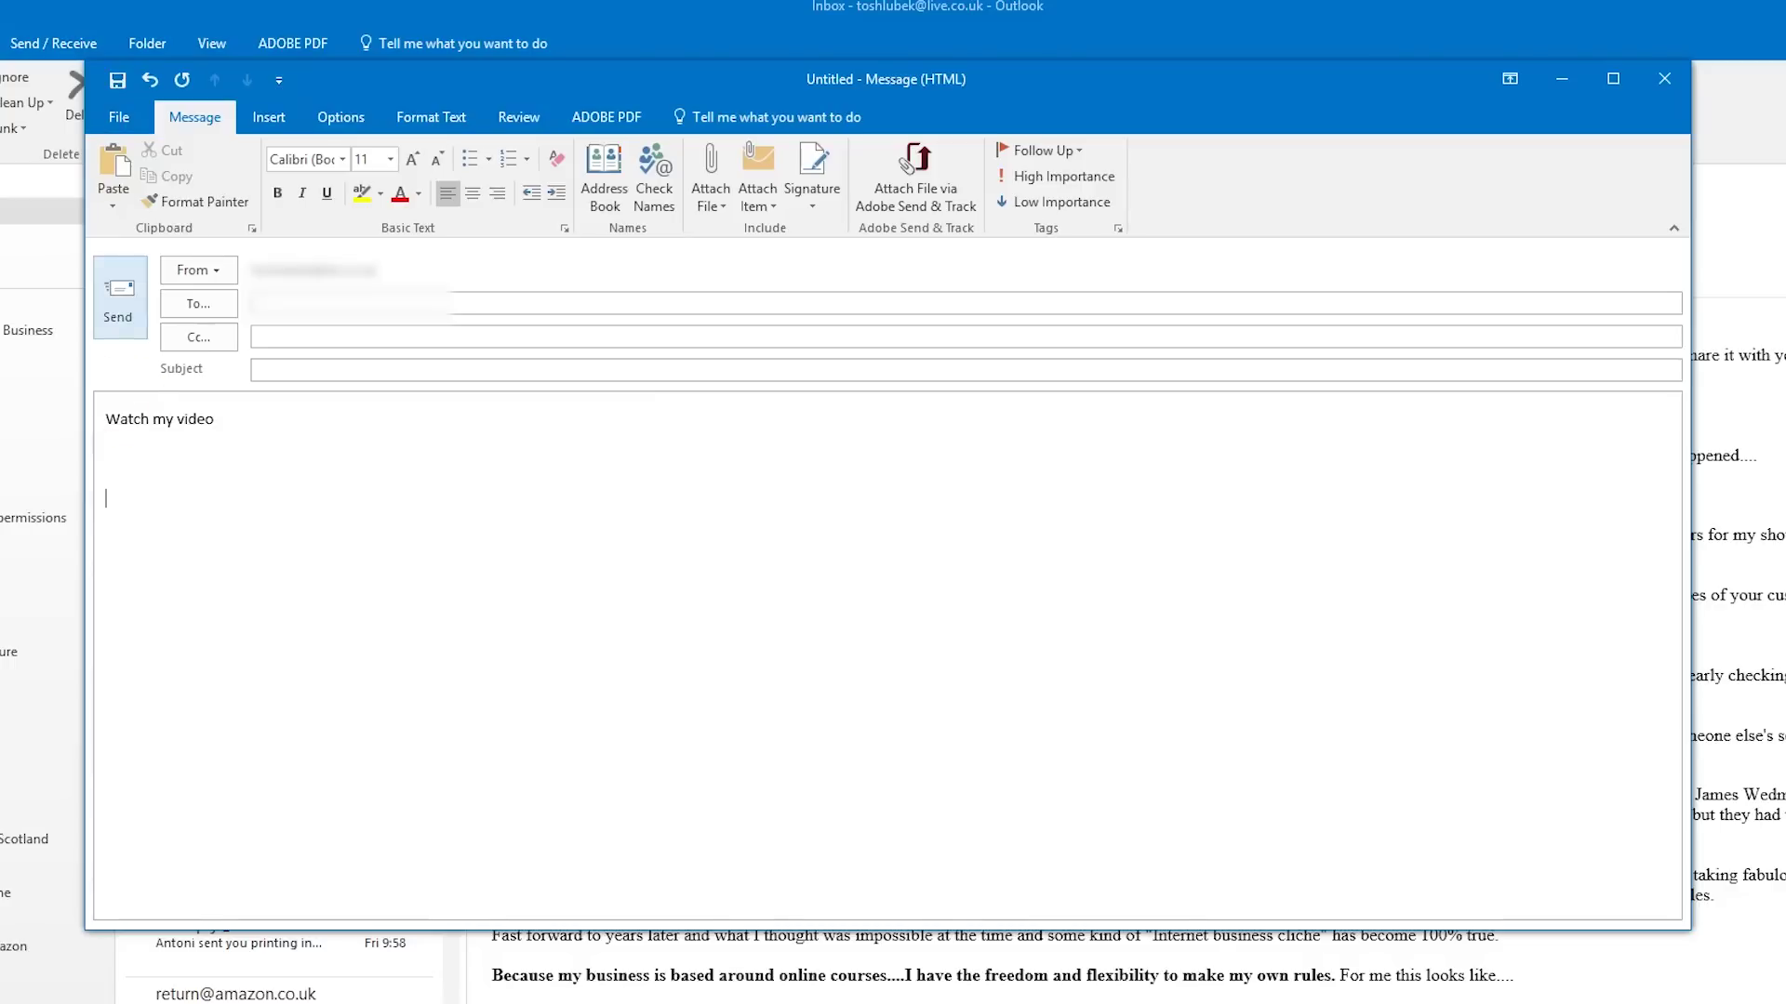
- Insert the picture 'Custom Thumbnail - Social Media and iPad.jpg' into the message body
left_click(270, 118)
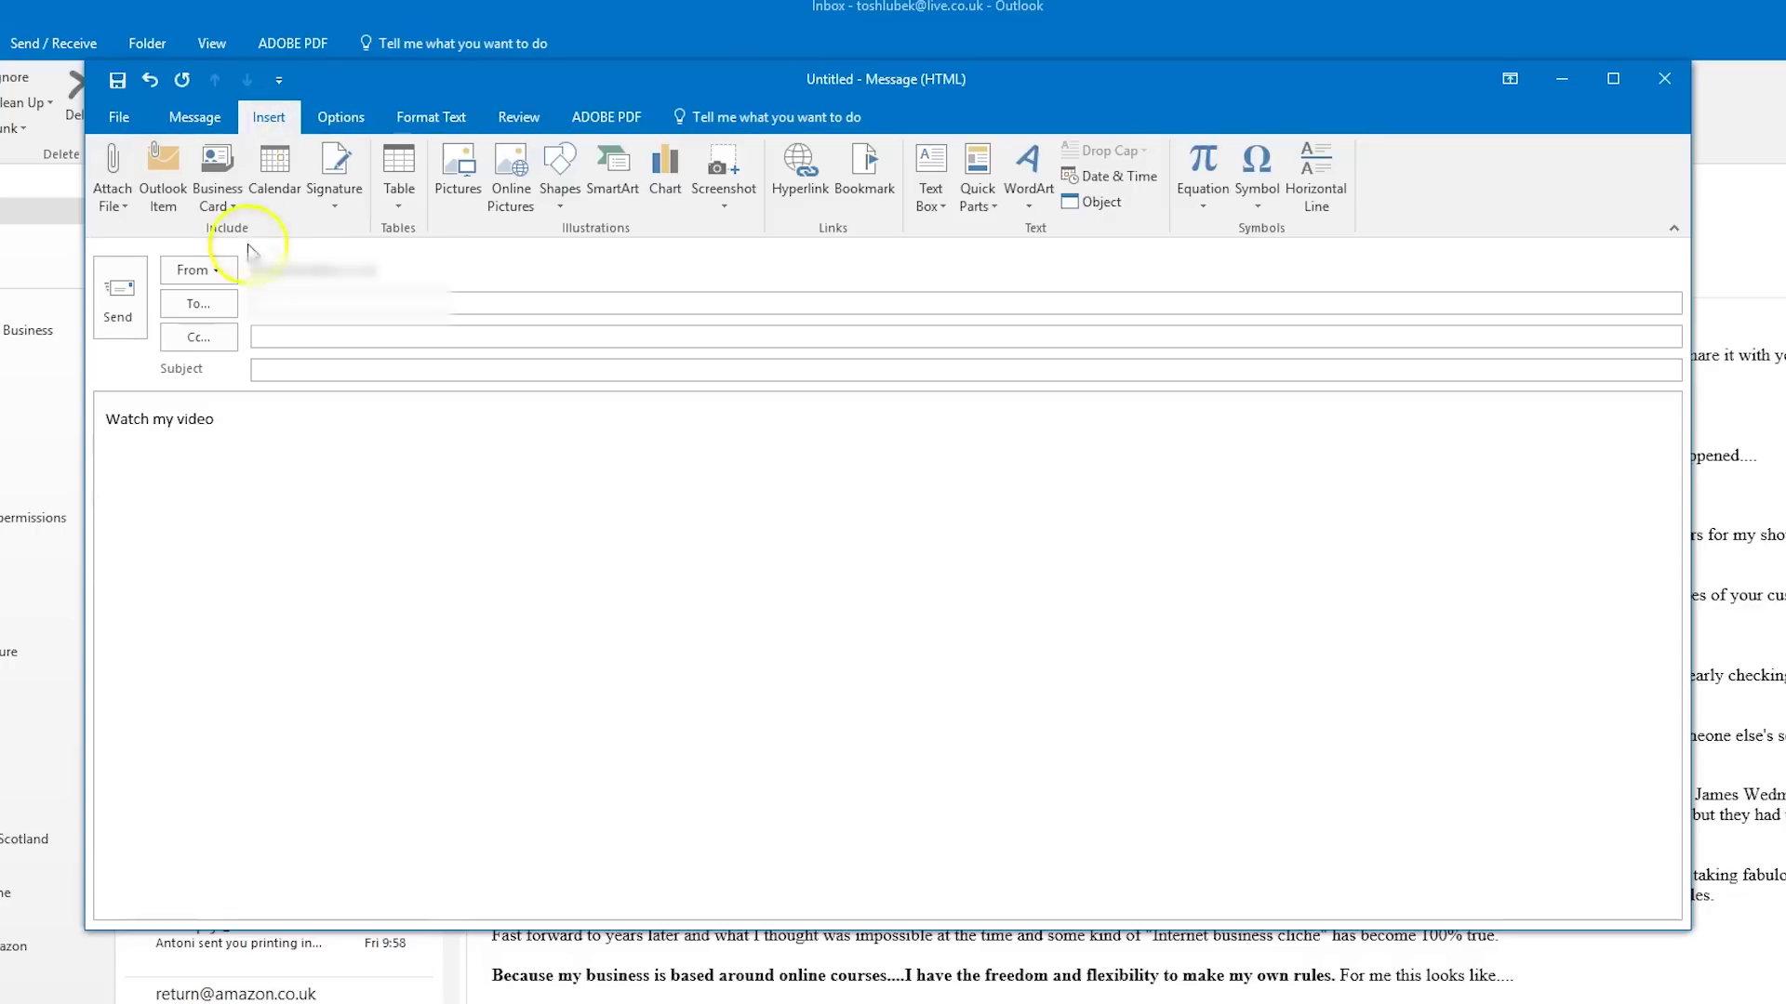
left_click(459, 161)
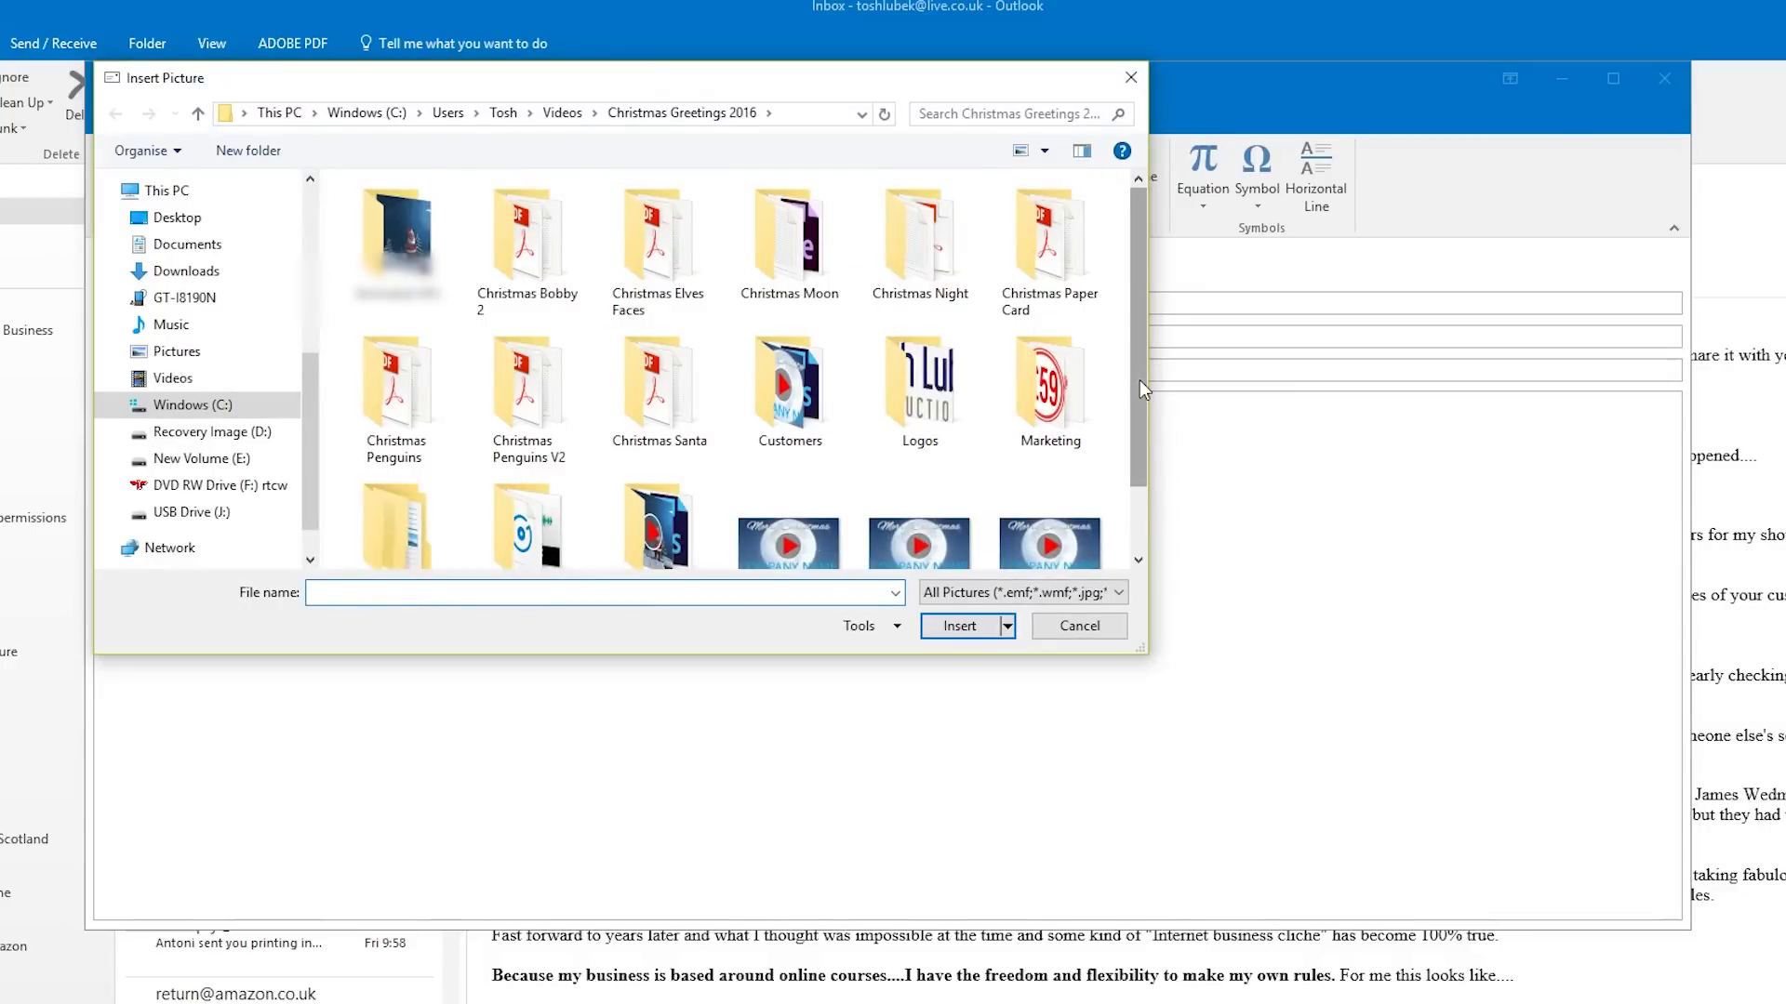
left_click_drag(1139, 378, 1126, 472)
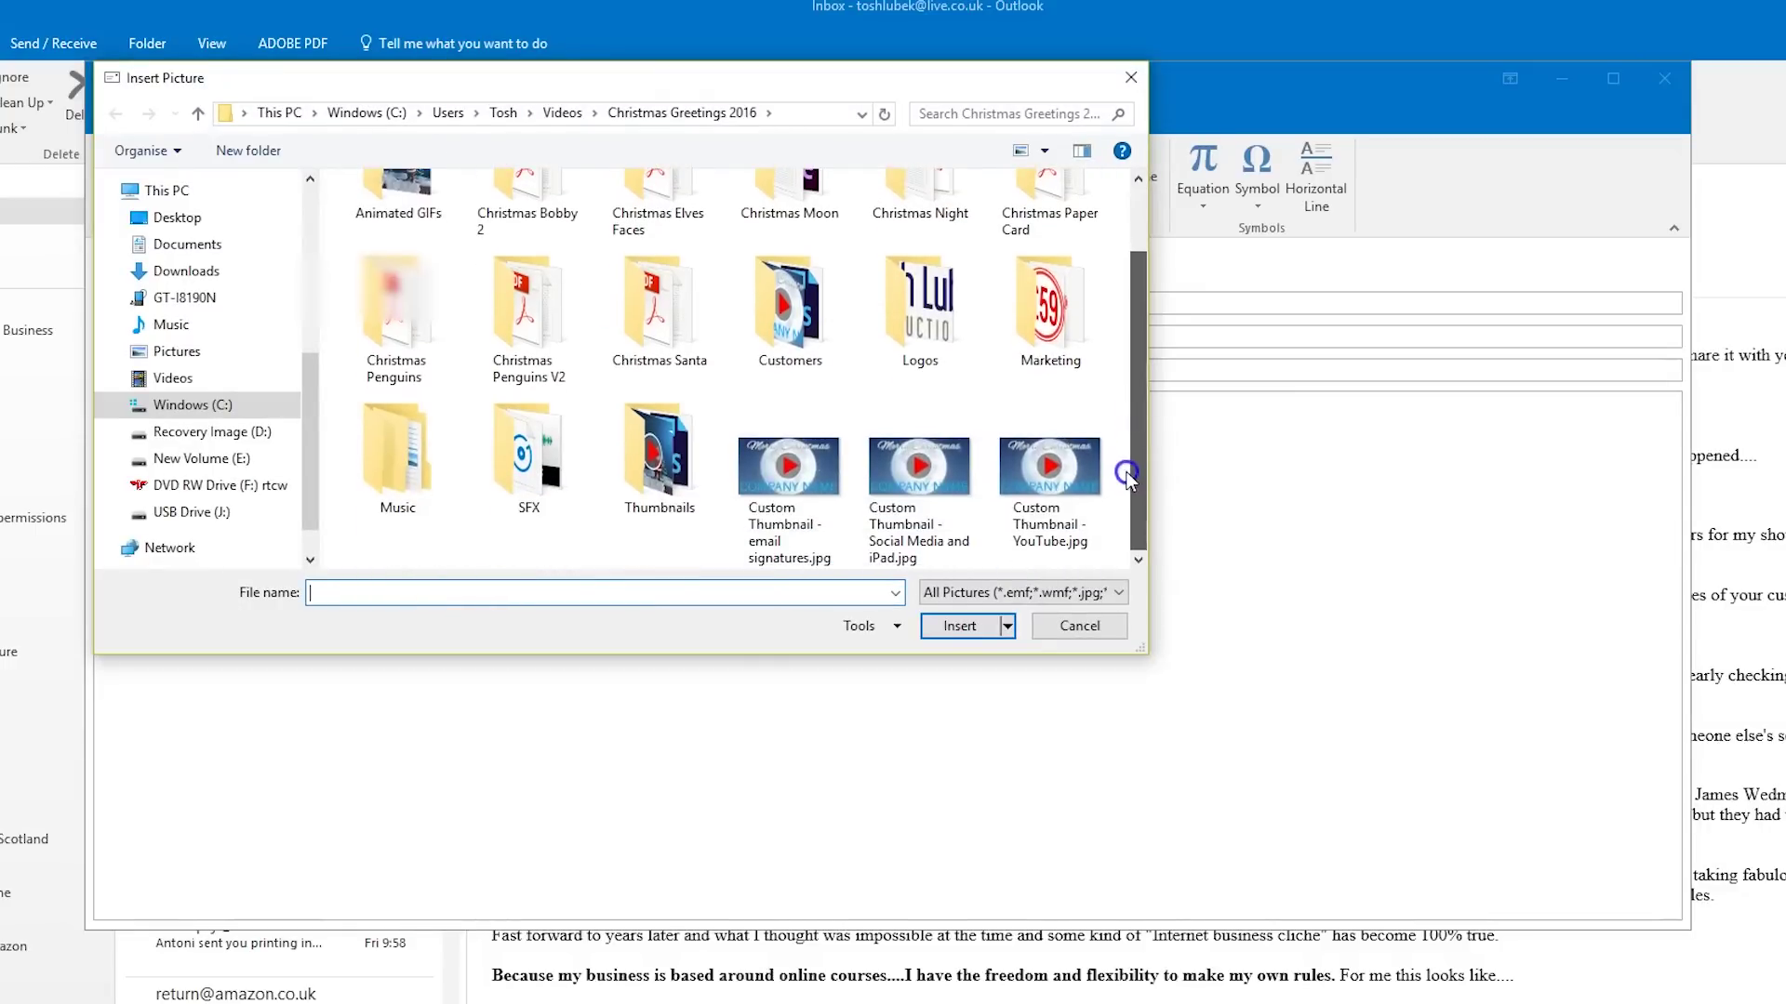
left_click(923, 472)
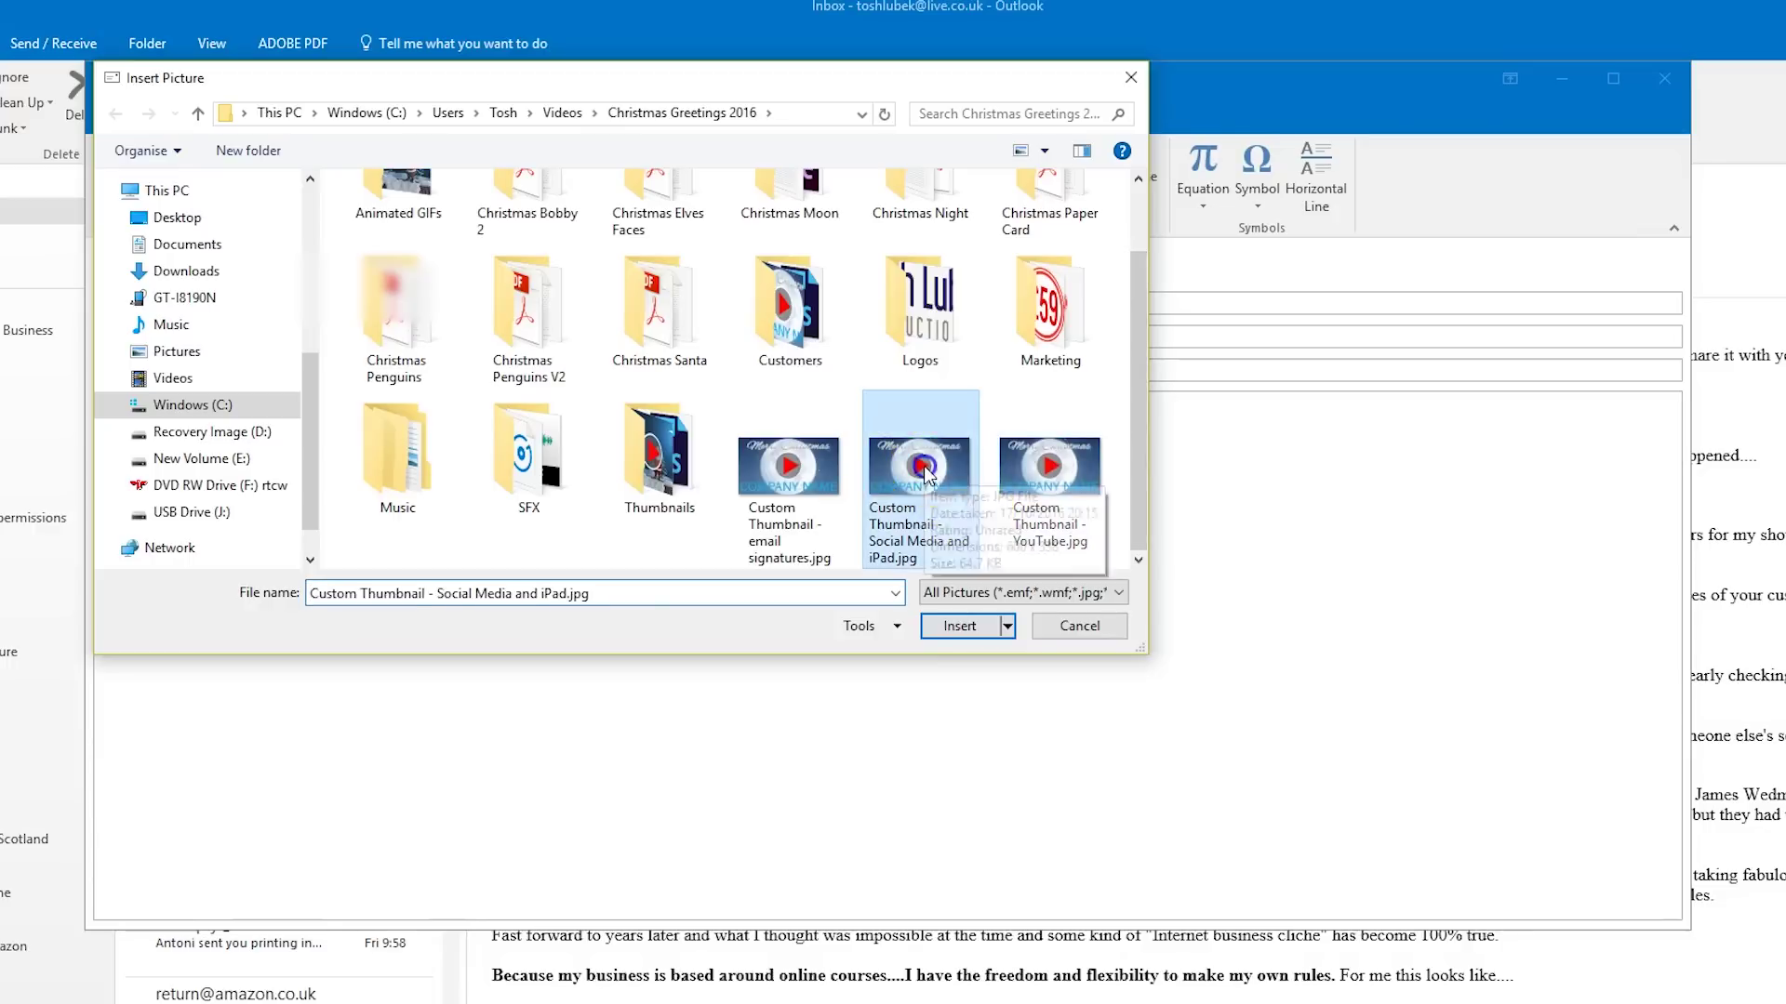
left_click(958, 629)
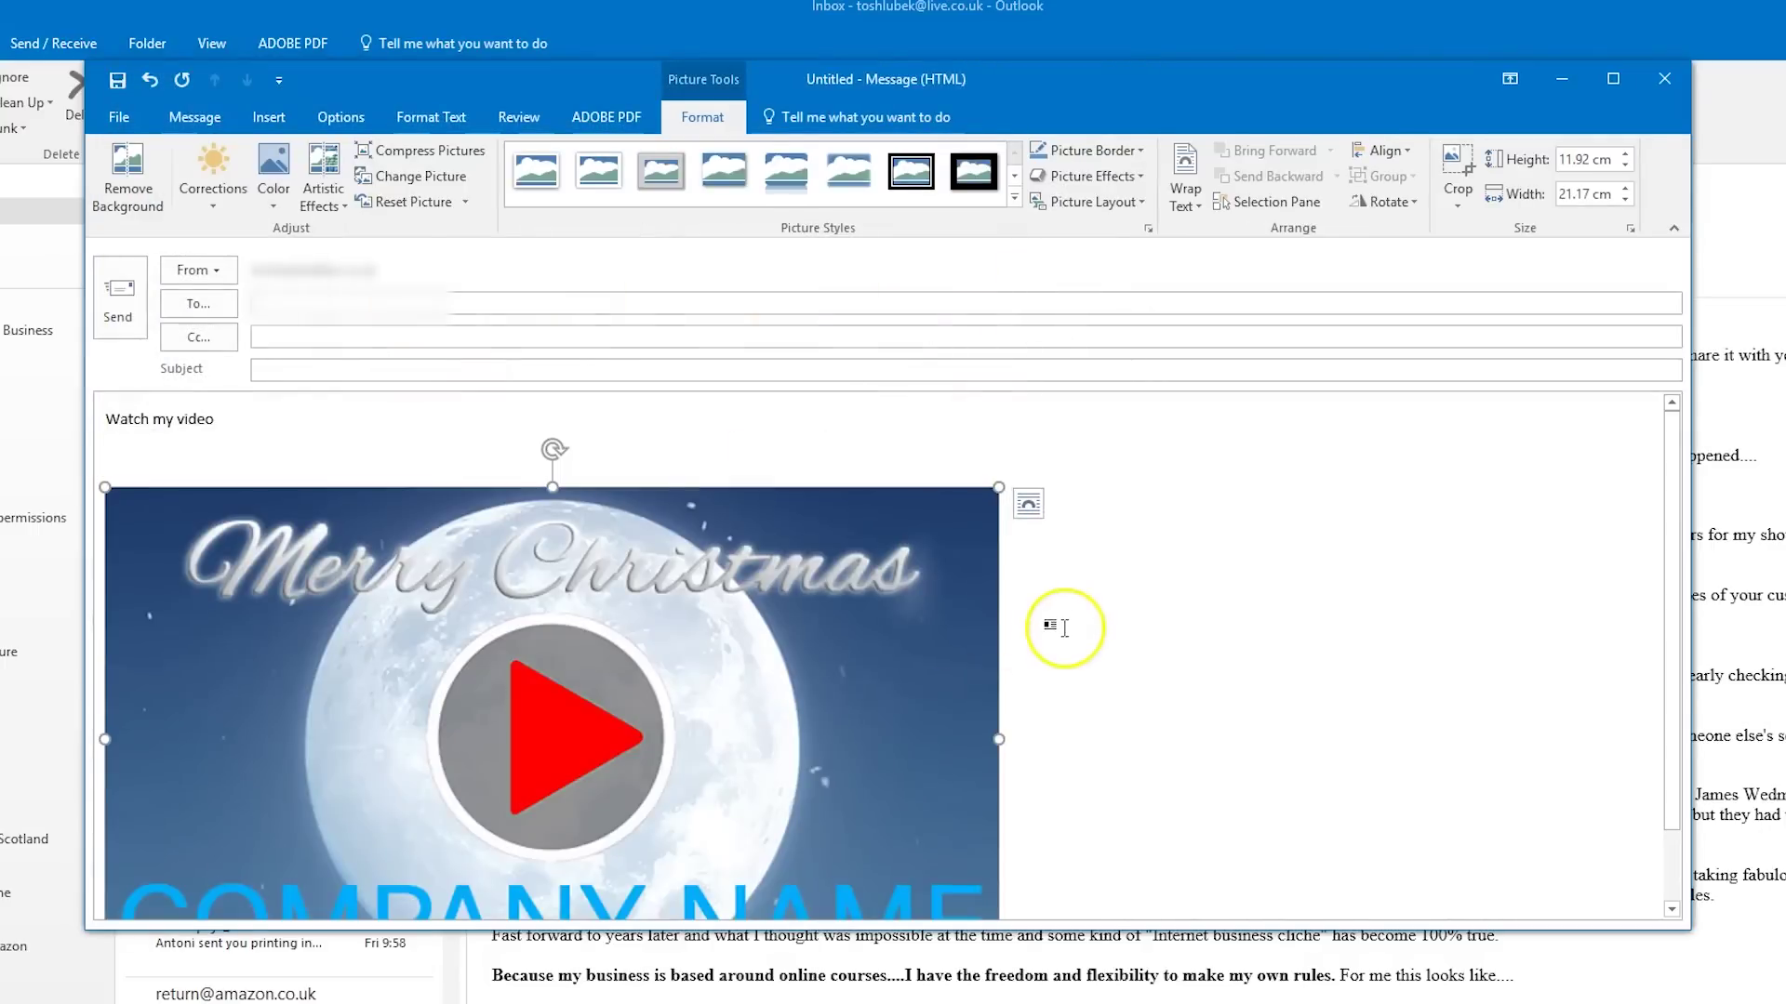
scroll(1040, 617, "down", 2)
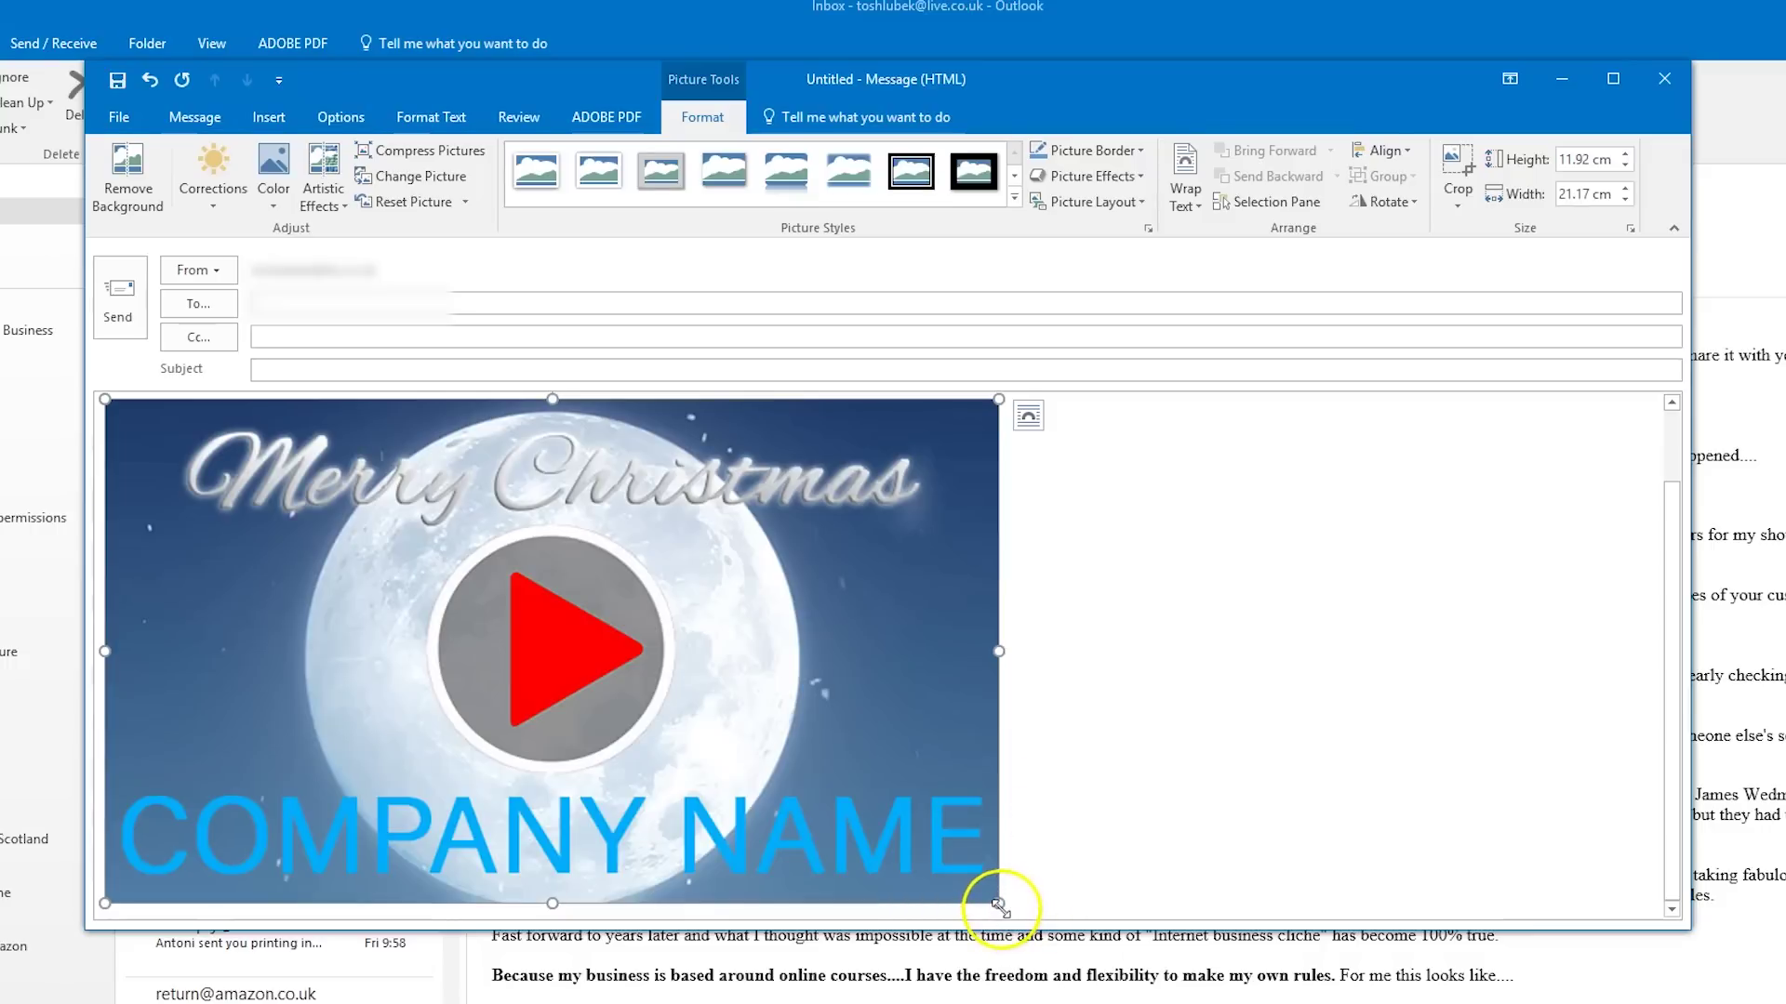
- Resize the thumbnail by its corner handle to about 6.7 × 11.9 cm
left_click_drag(999, 904, 608, 682)
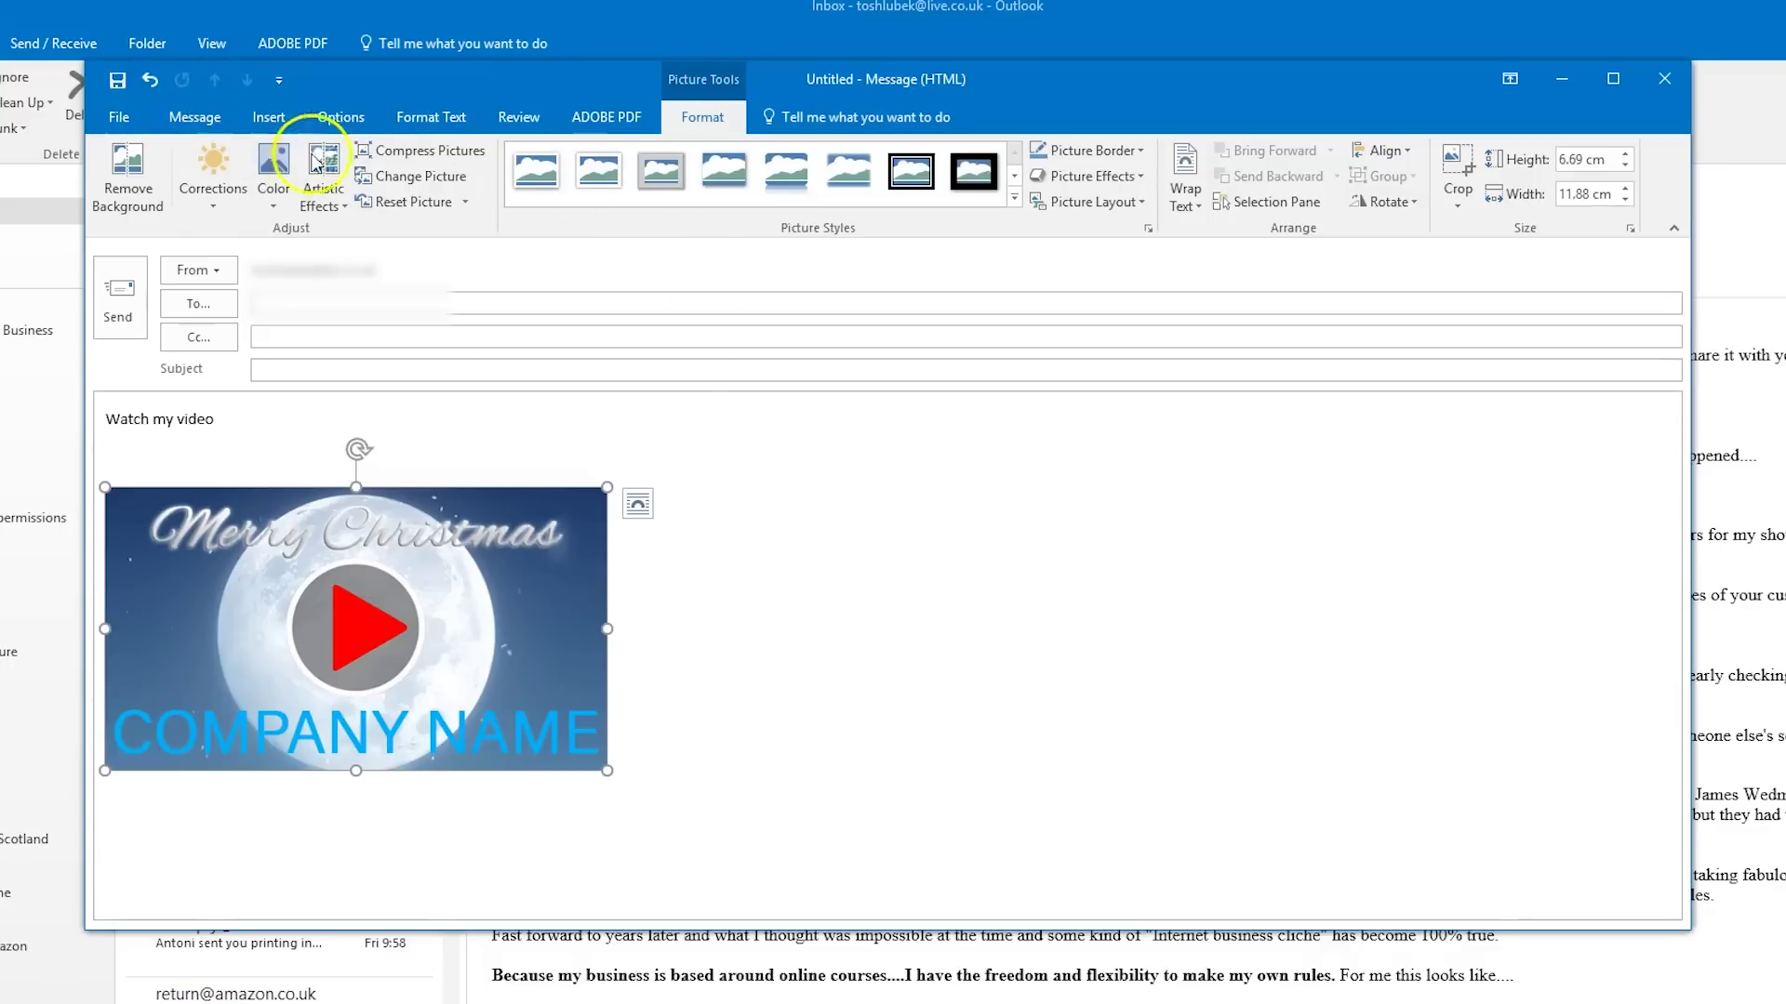
- Link the thumbnail to the pasted santa-delivers Christmas e-card video URL
left_click(272, 117)
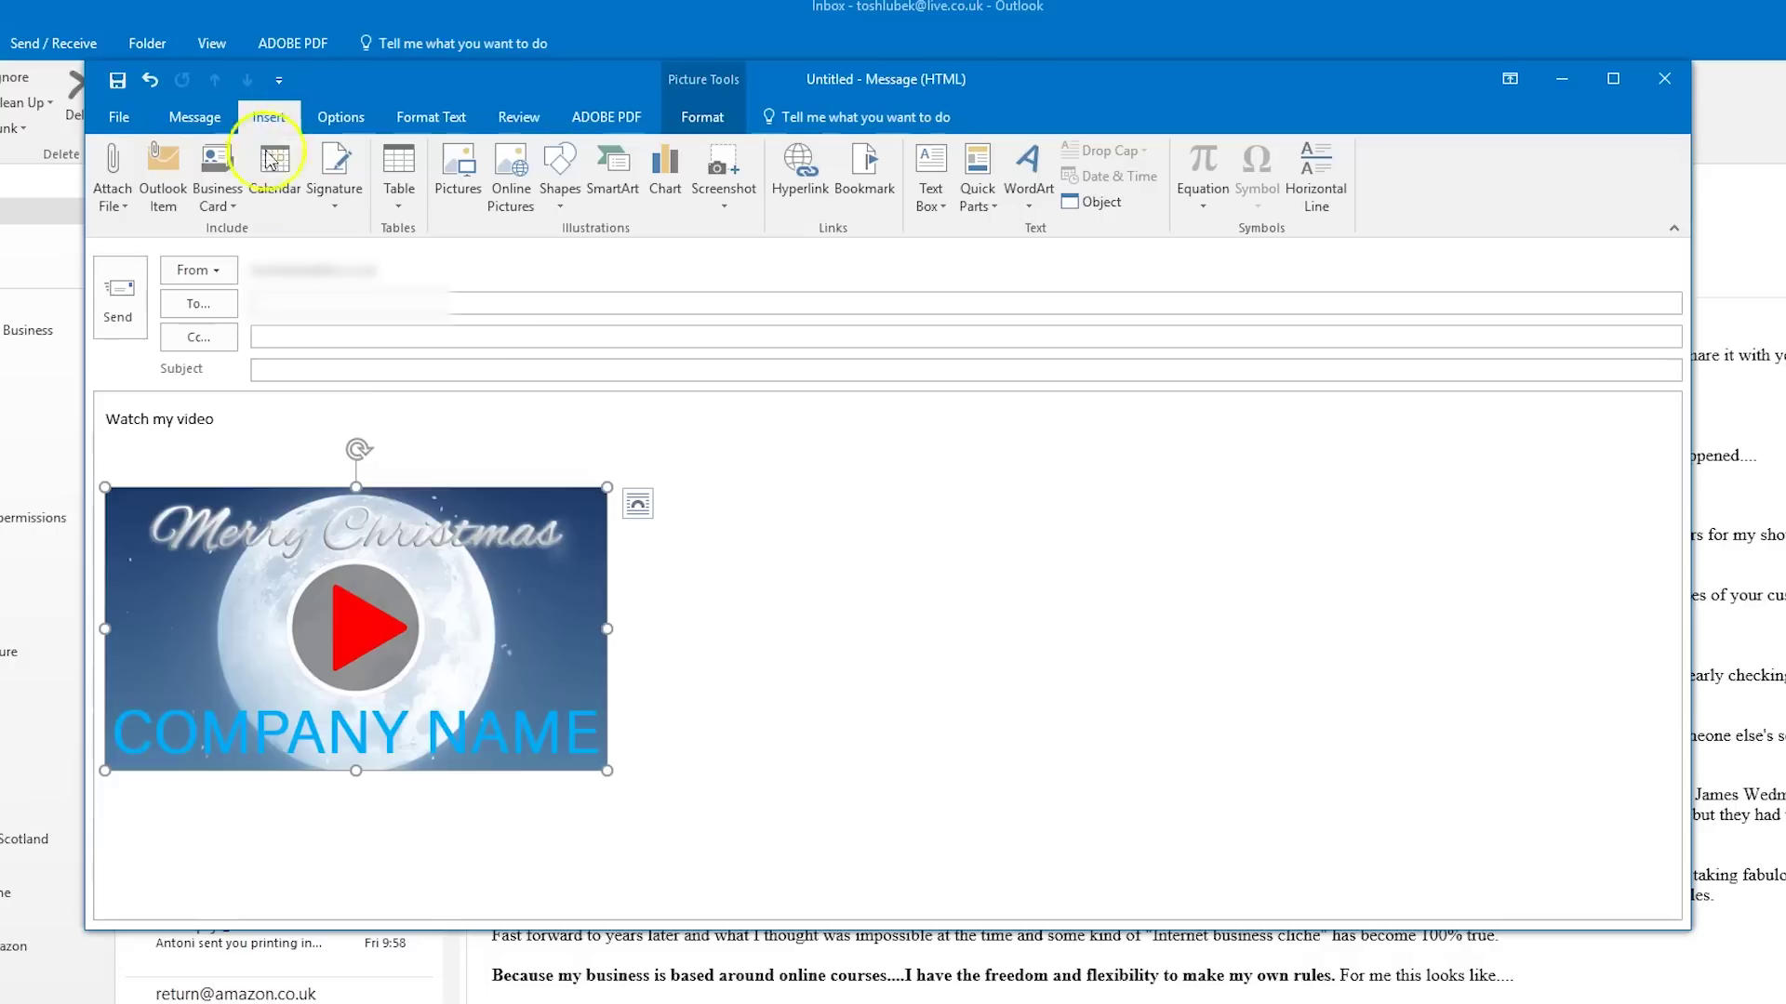
left_click(798, 165)
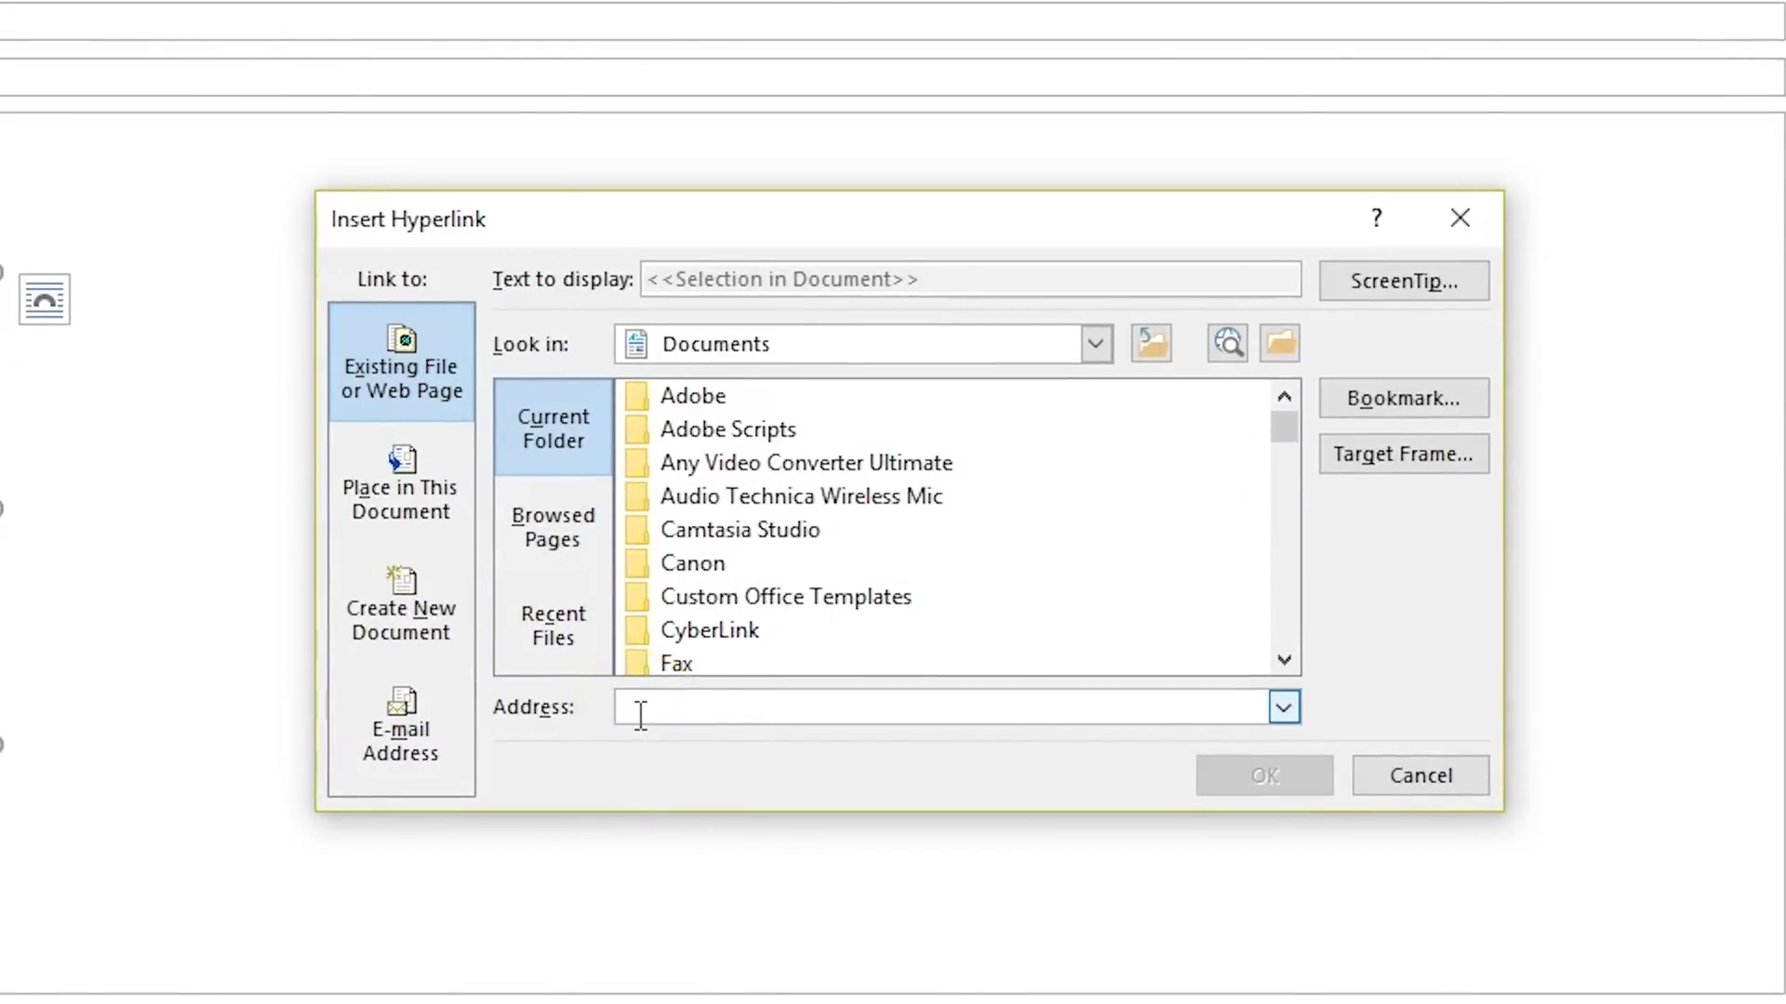
left_click(630, 707)
type("http://toshlubek4.wixsite.com/christmas-ecards/santa-delivers")
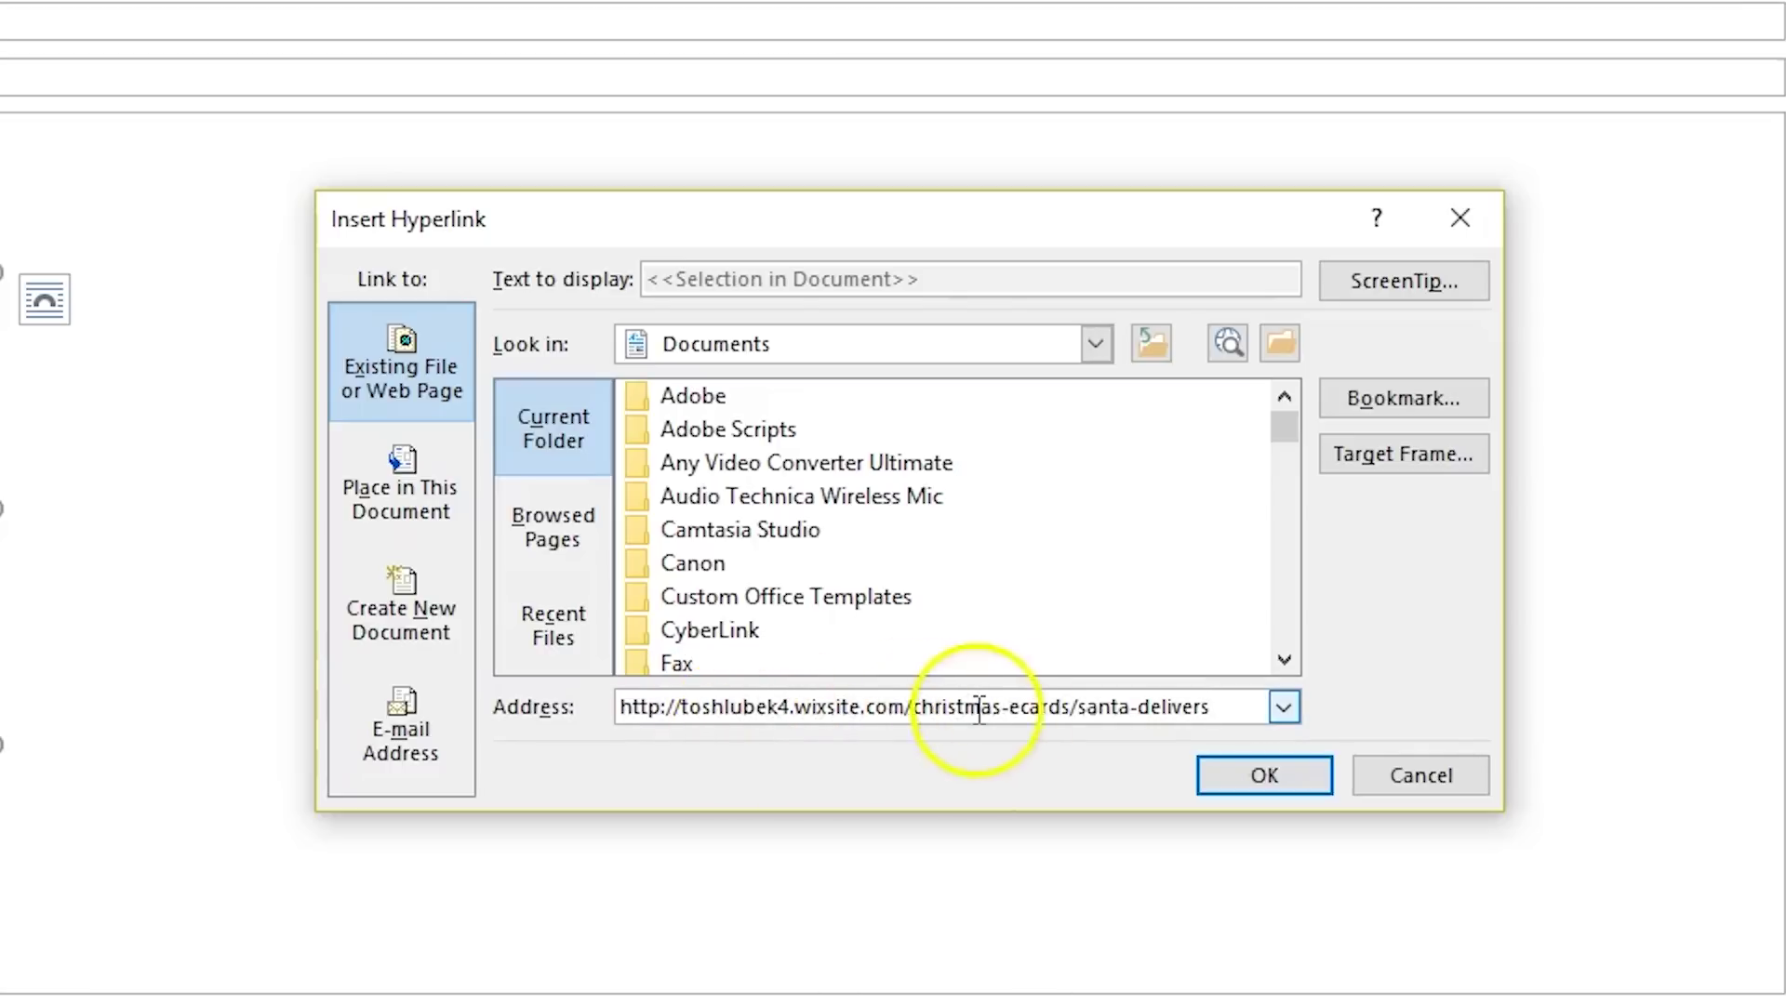
left_click(1236, 777)
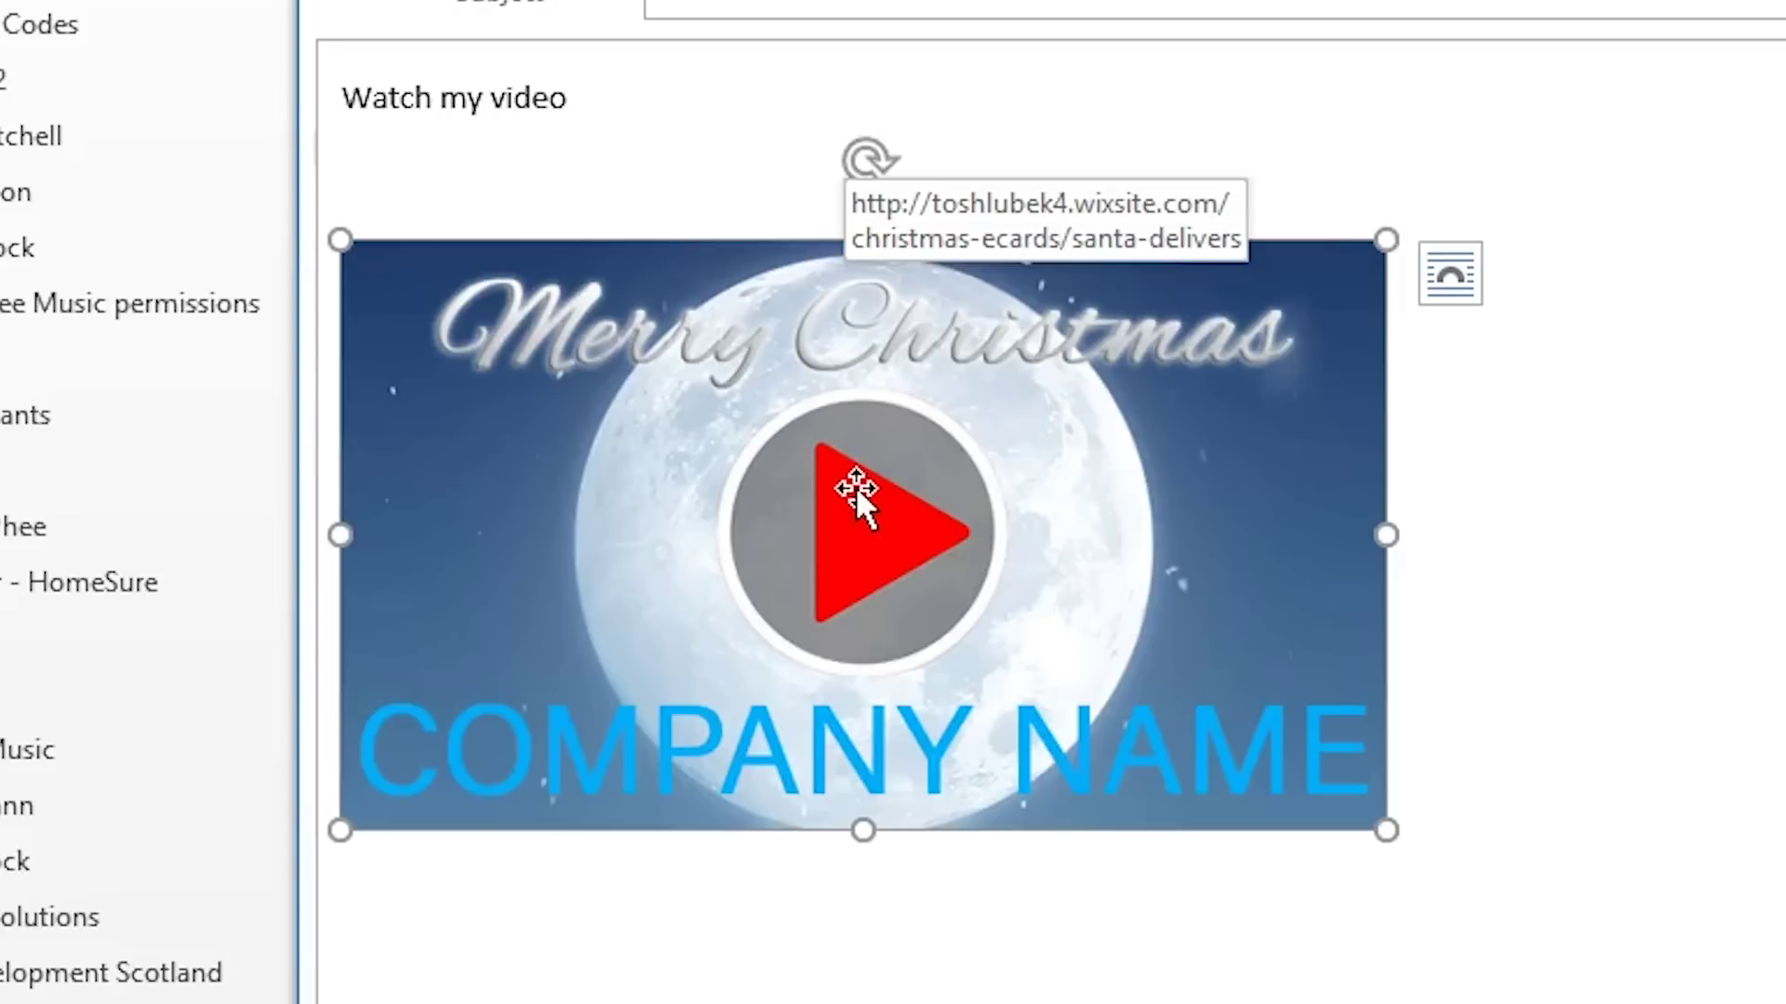
- Deselect the image, enter the recipient, and give the email the subject 'Watch video'
left_click(1630, 530)
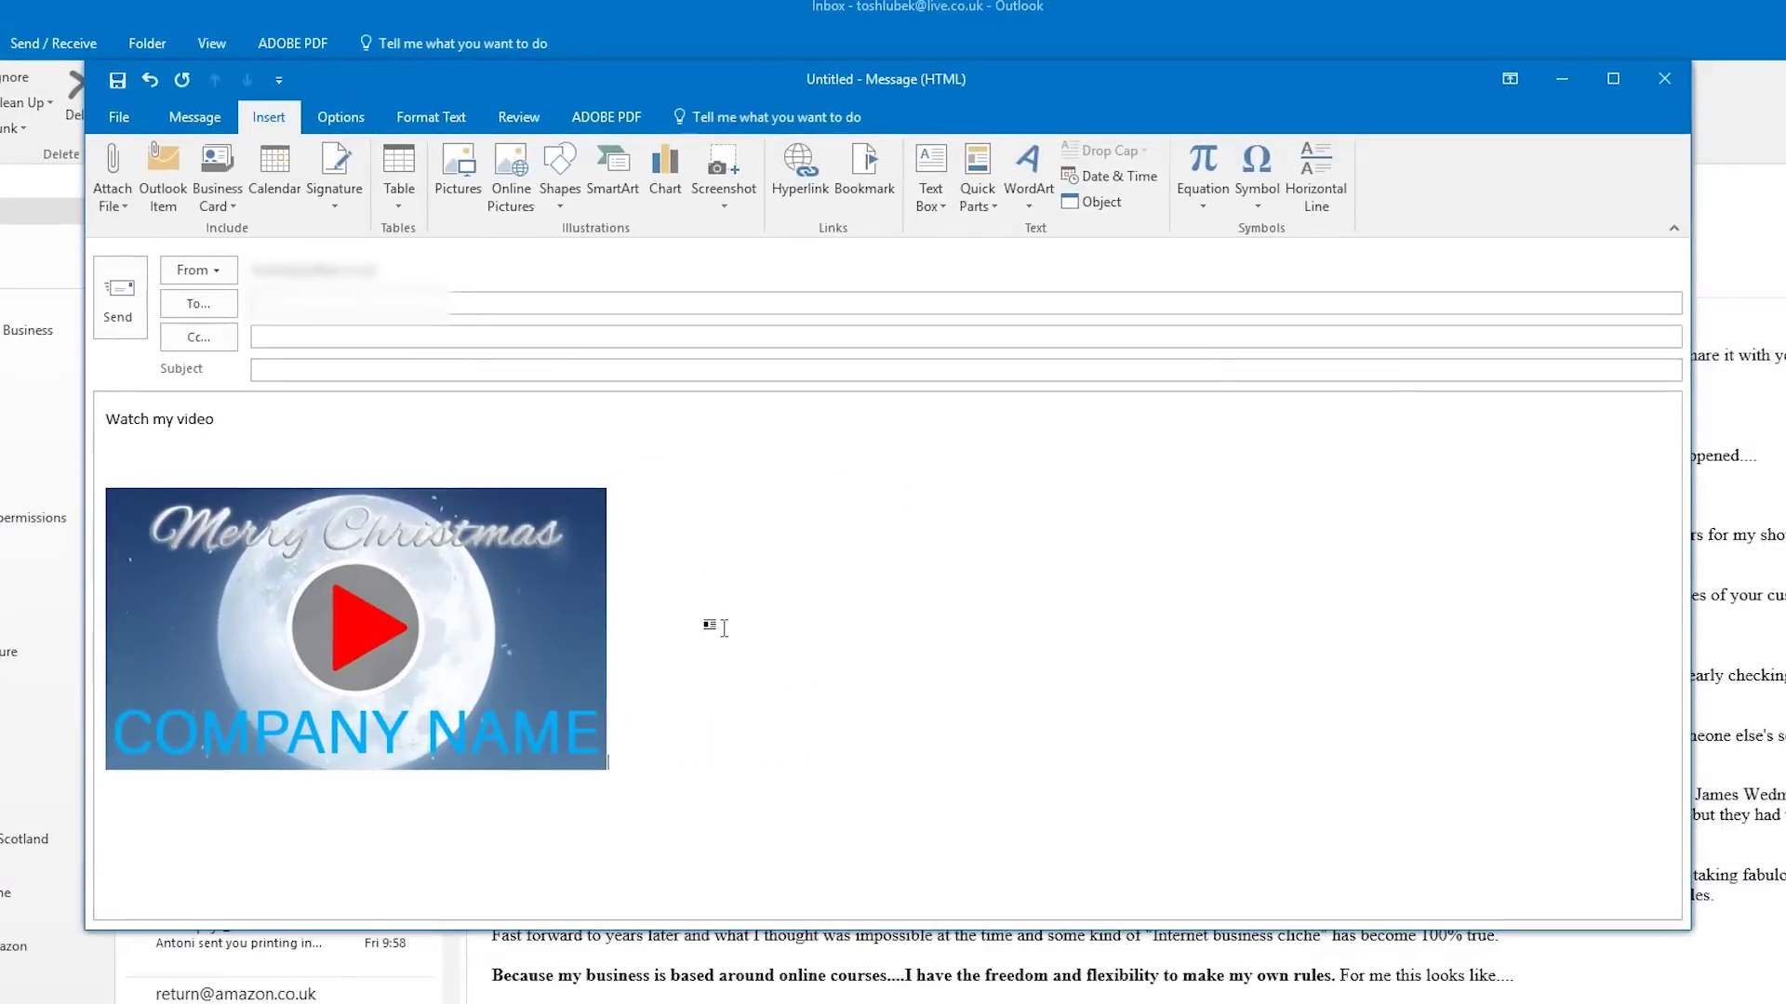
left_click(258, 307)
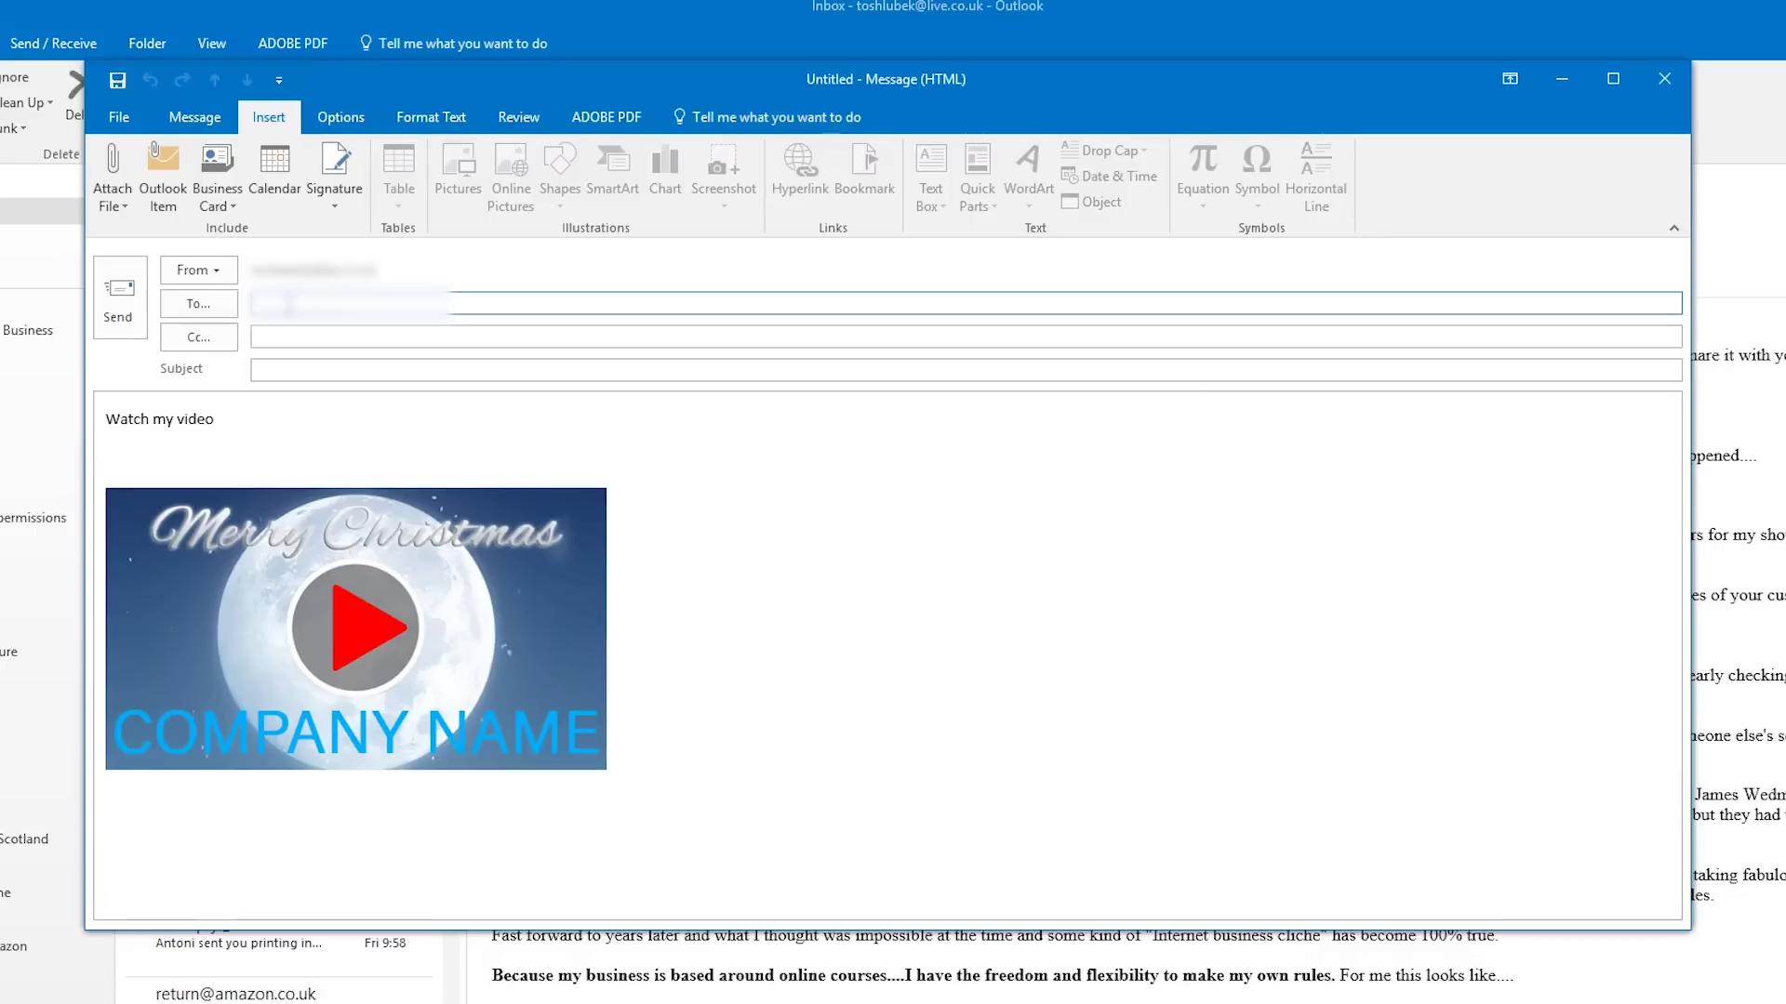
left_click(338, 370)
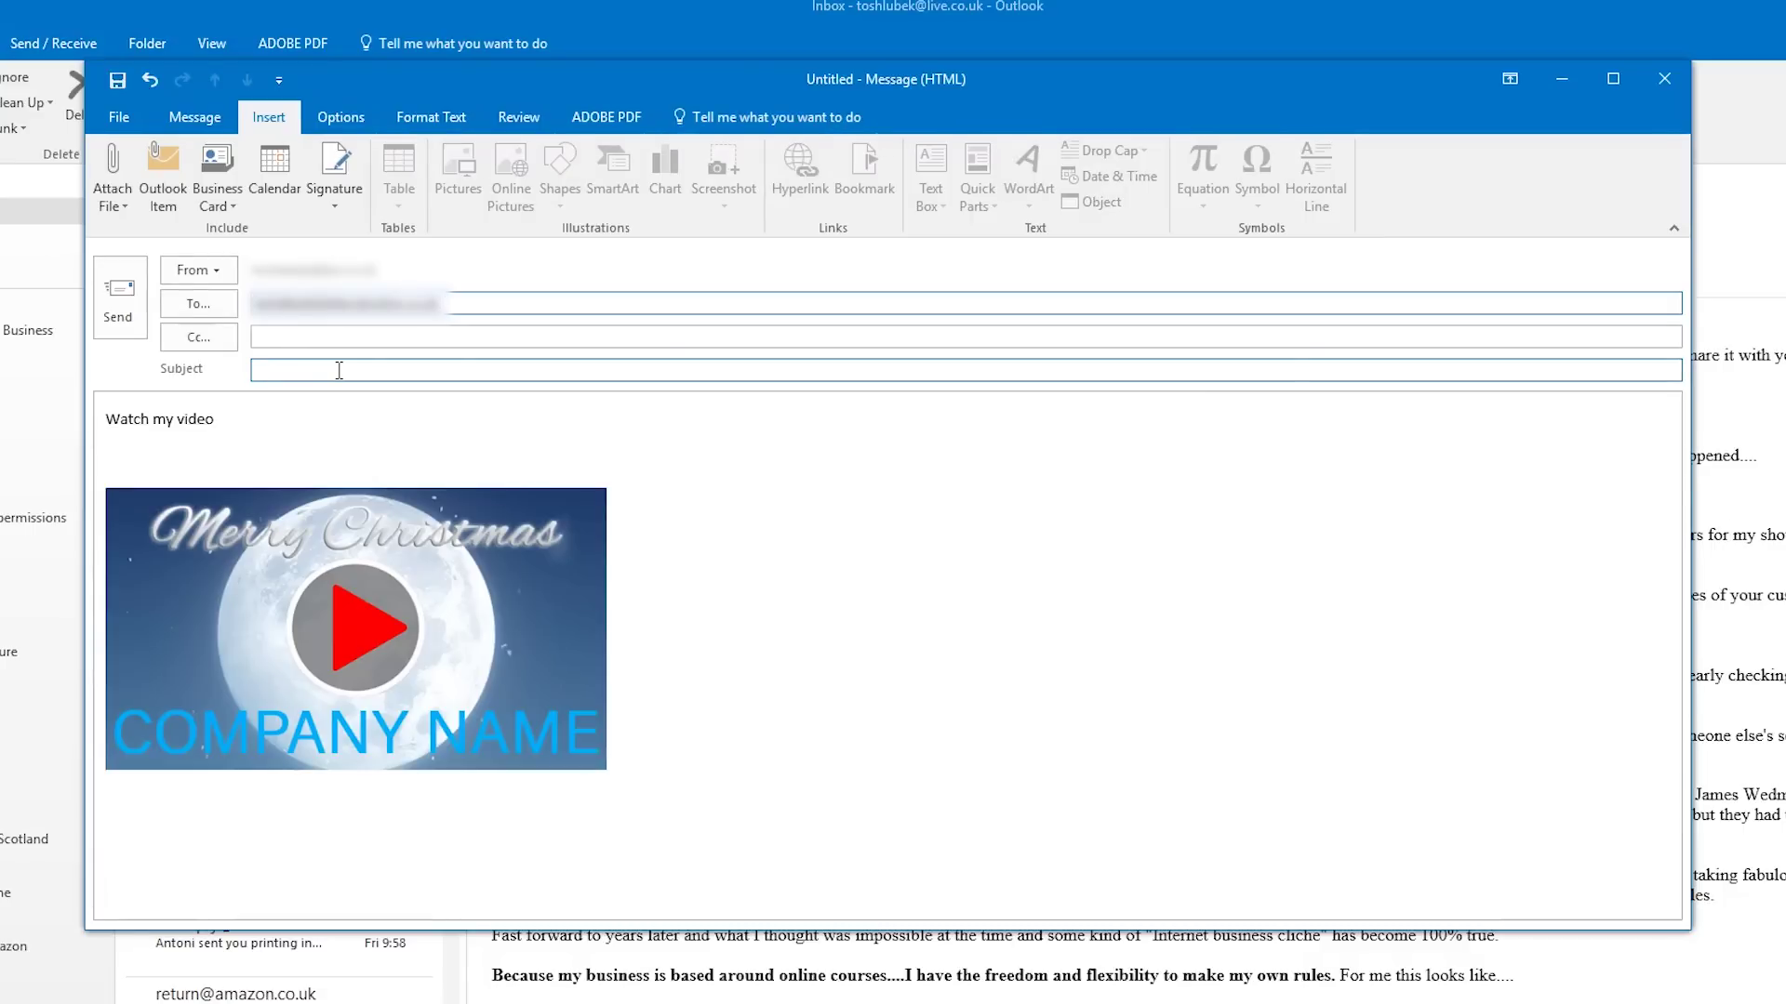
left_click(338, 369)
type("Watch video")
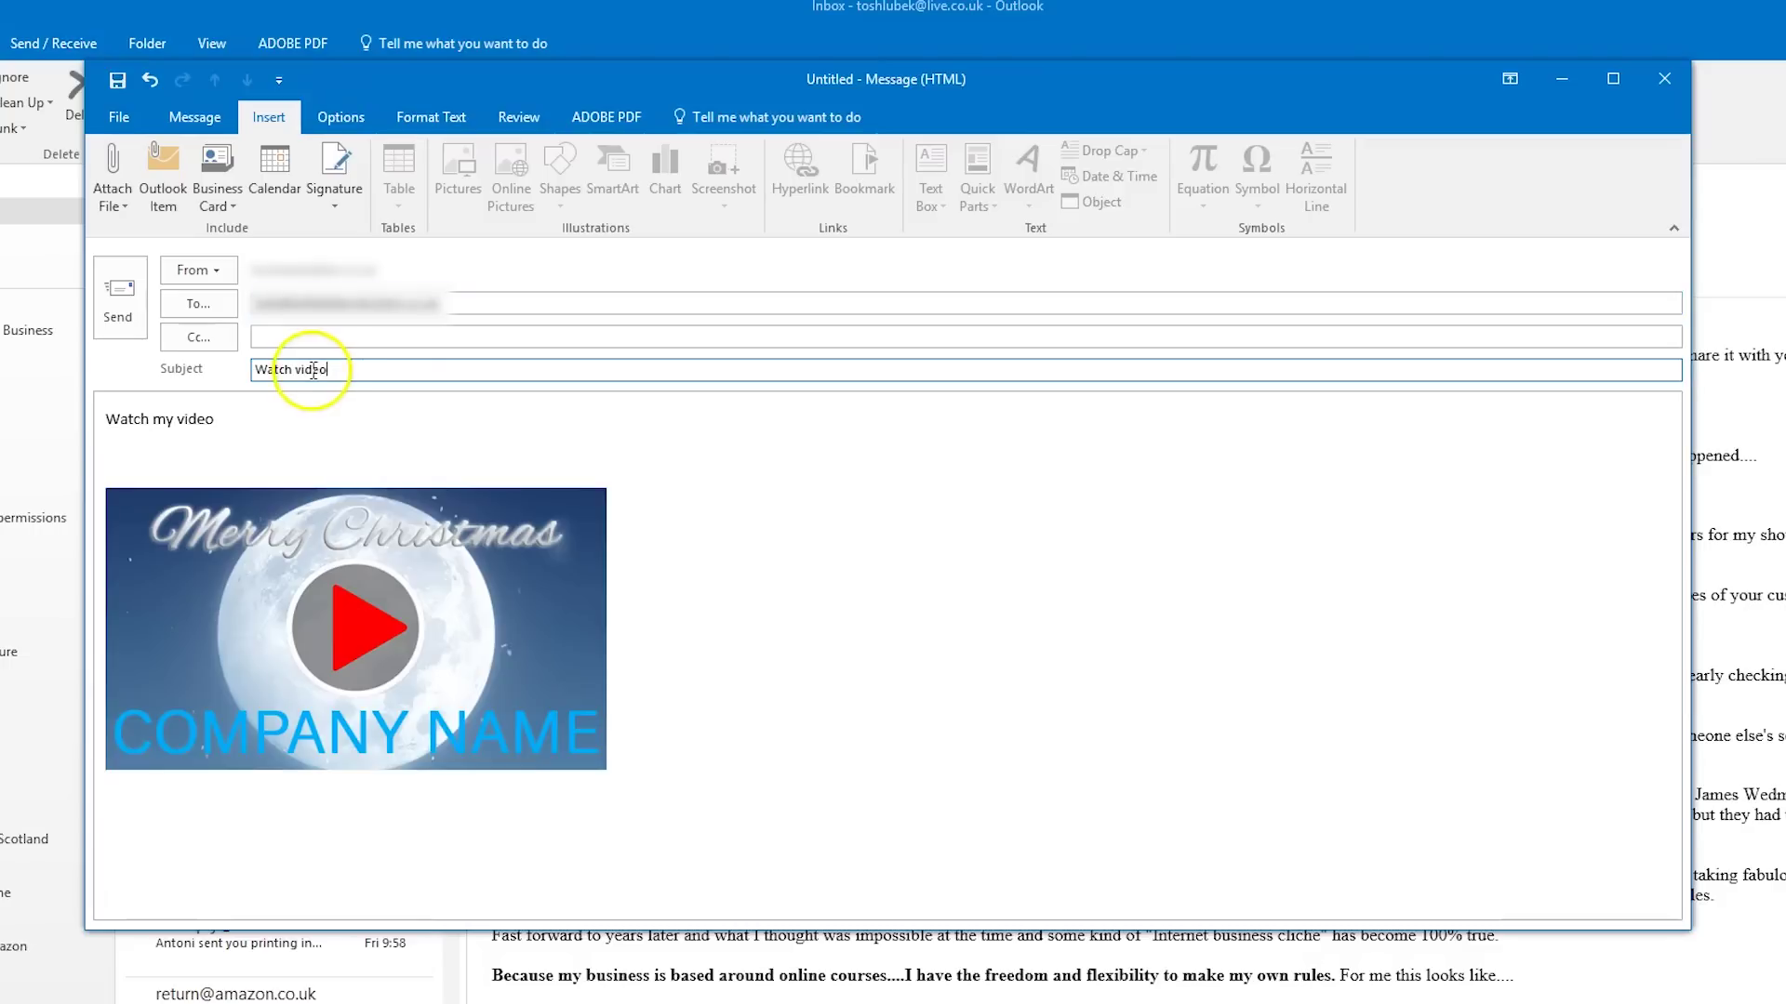
- Send the email and open the mail app from the taskbar to view it
left_click(123, 298)
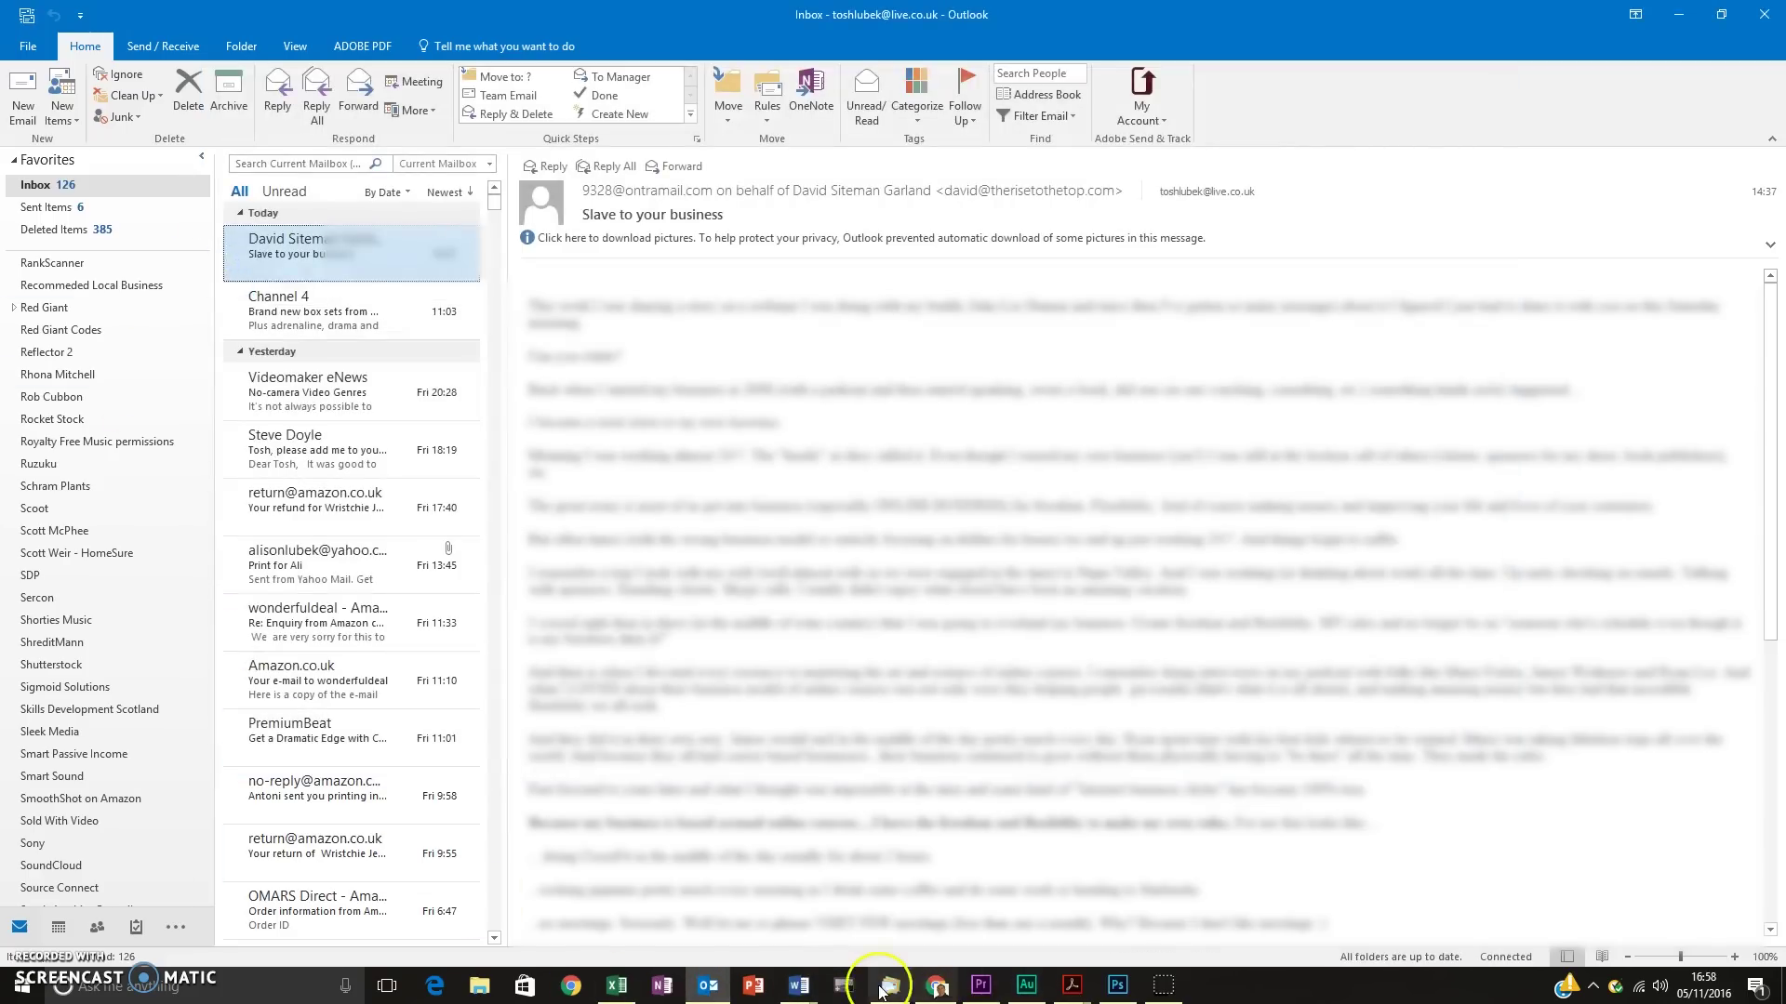
left_click(889, 985)
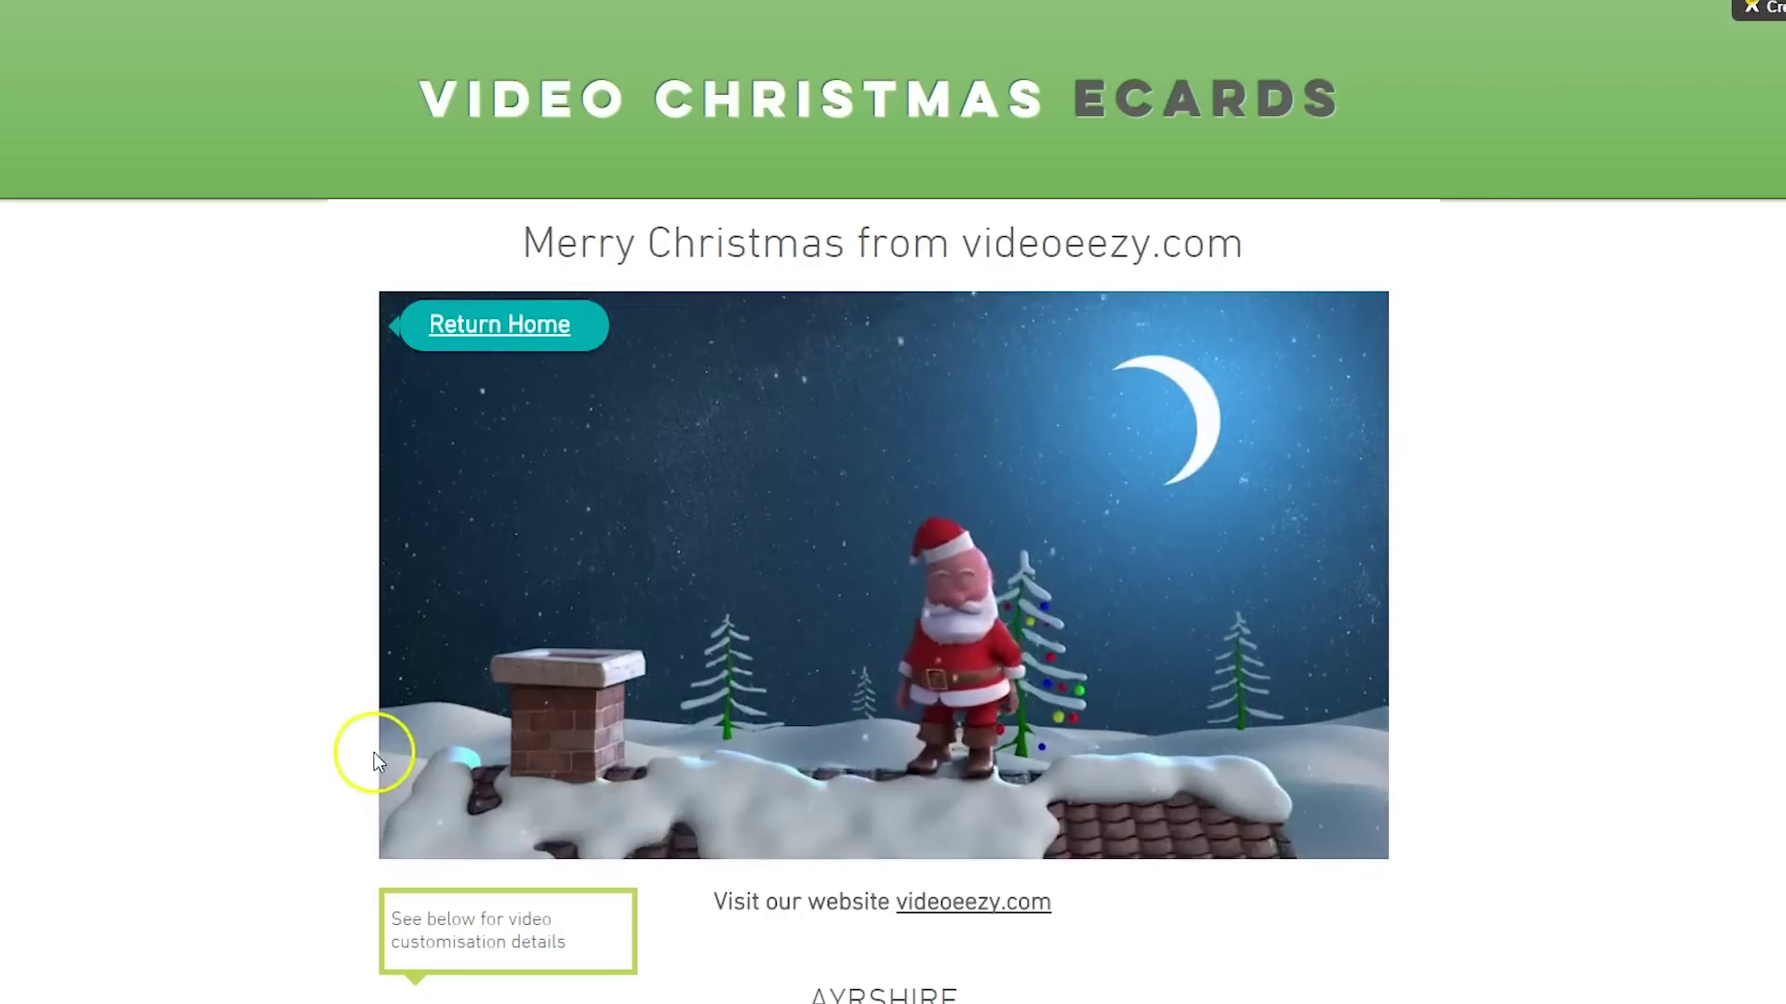
- Pause the Santa e-card video at 0:06 in the YouTube player
left_click(416, 838)
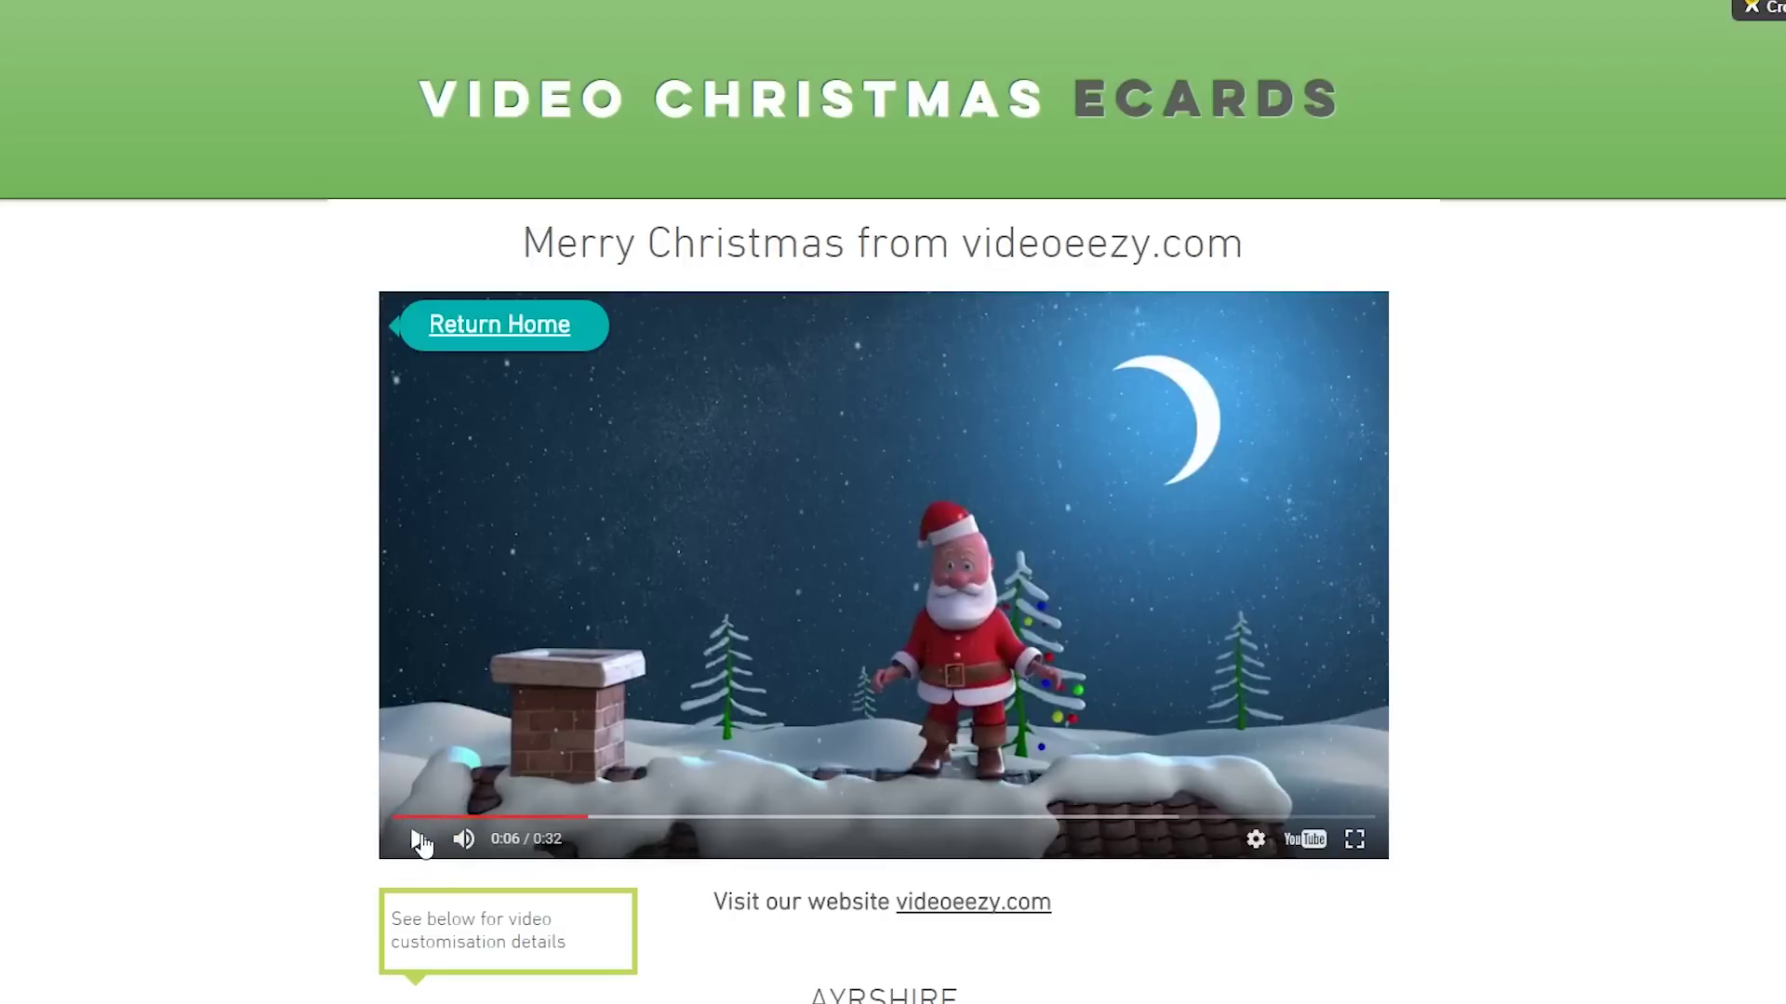